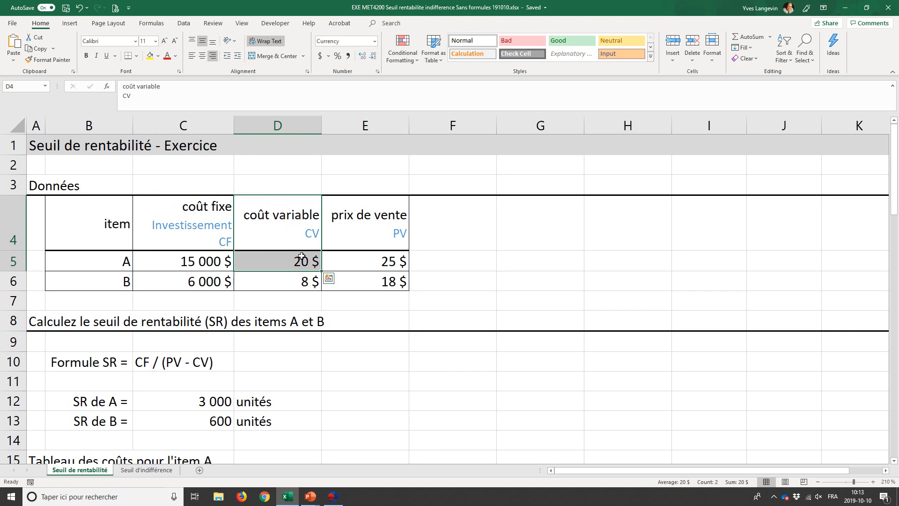
Examine the selling price data and item A's cost table, comparing quantity with total cost, revenue and profit.
left_click(376, 250)
left_click_drag(376, 250, 377, 255)
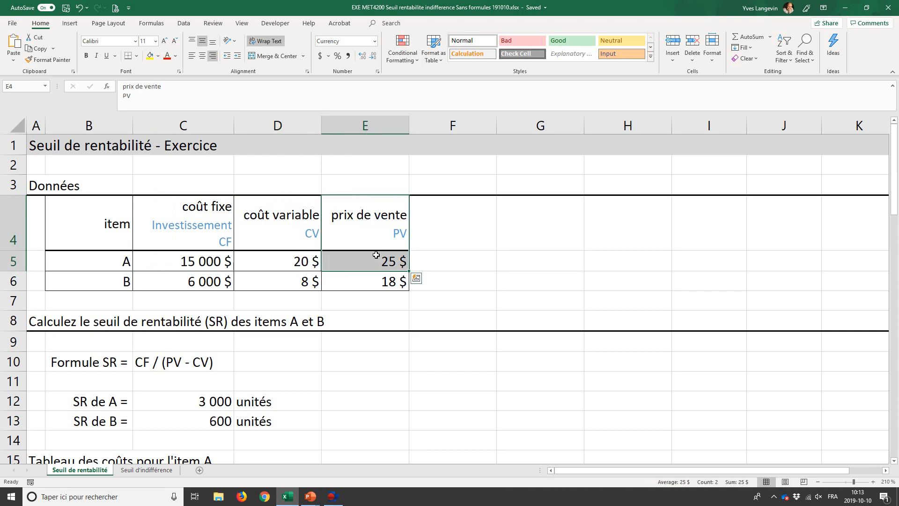
scroll(376, 255, "down", 4)
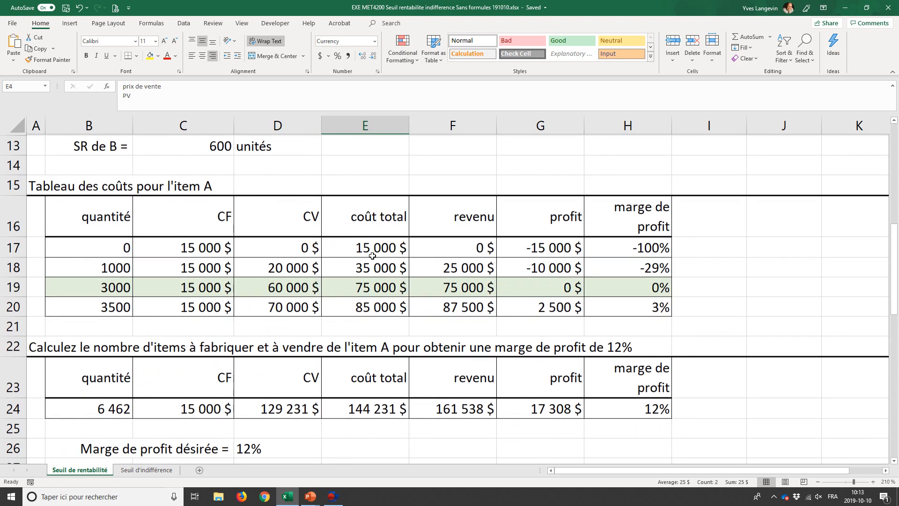
left_click_drag(13, 184, 19, 303)
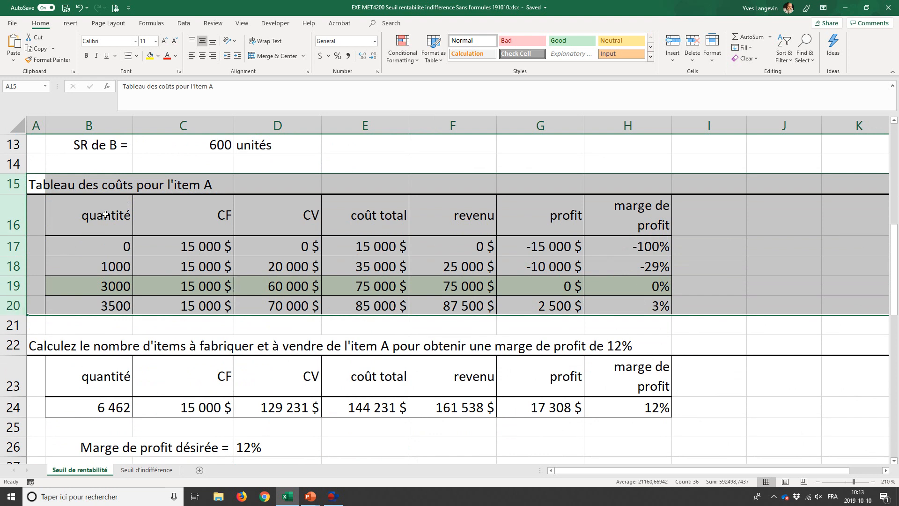
left_click_drag(101, 213, 95, 304)
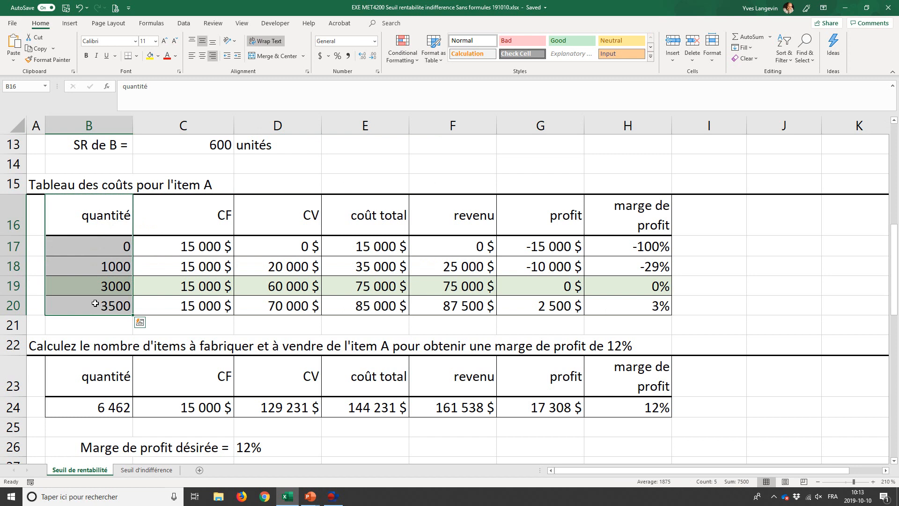
left_click_drag(350, 217, 347, 307)
left_click_drag(119, 226, 120, 302)
left_click_drag(476, 214, 459, 309)
left_click_drag(86, 210, 88, 299)
left_click_drag(521, 208, 510, 312)
left_click_drag(64, 206, 82, 300)
left_click(37, 165)
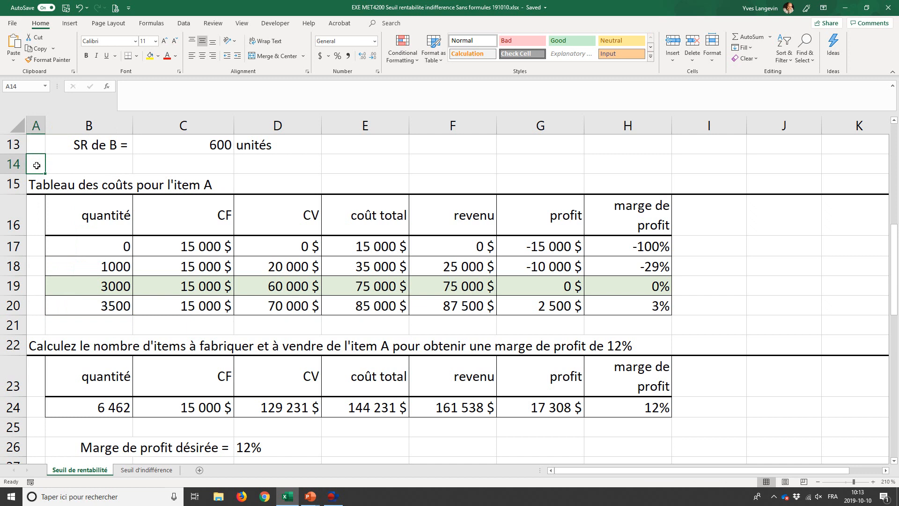
Insert a Scatter with Straight Lines and Markers chart from item A's quantité, coût total, revenu and profit columns, rows 16 to 20.
left_click_drag(86, 209, 75, 303)
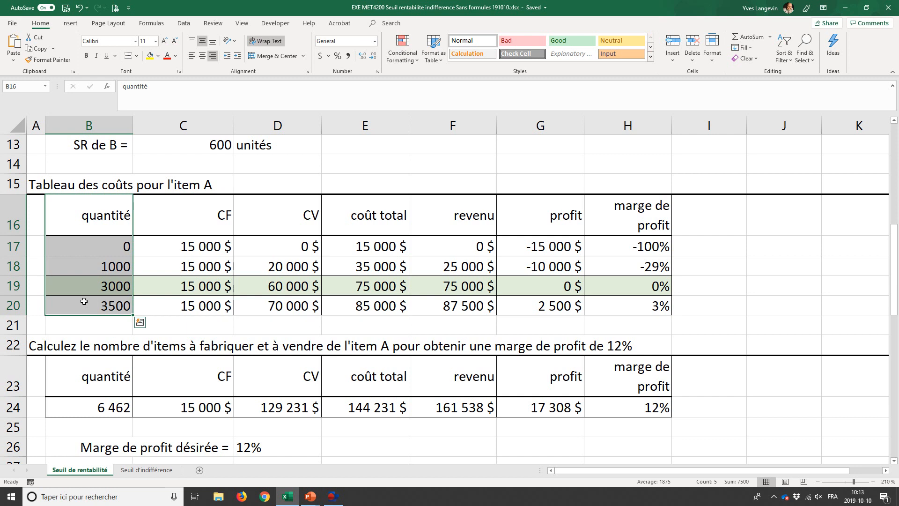
left_click_drag(349, 211, 351, 307, "ctrl")
left_click_drag(435, 218, 439, 300, "ctrl")
left_click_drag(507, 227, 514, 296, "ctrl")
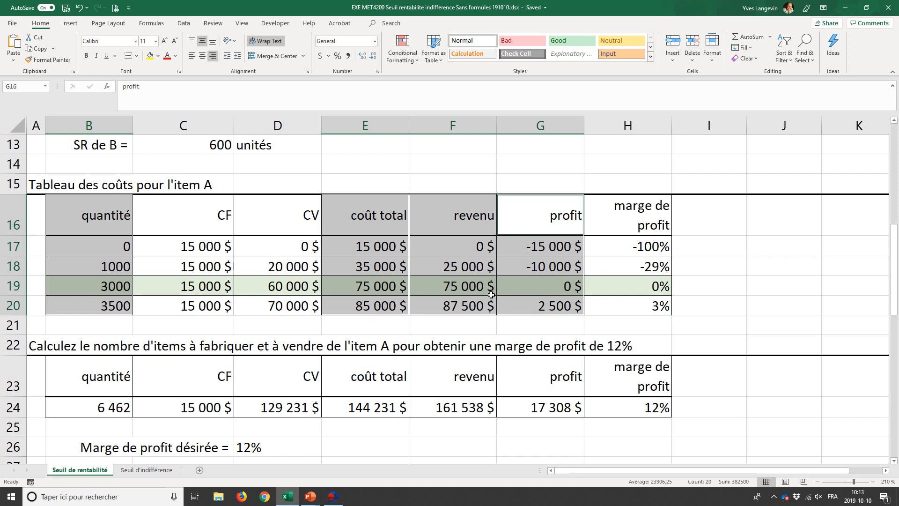
left_click(77, 24)
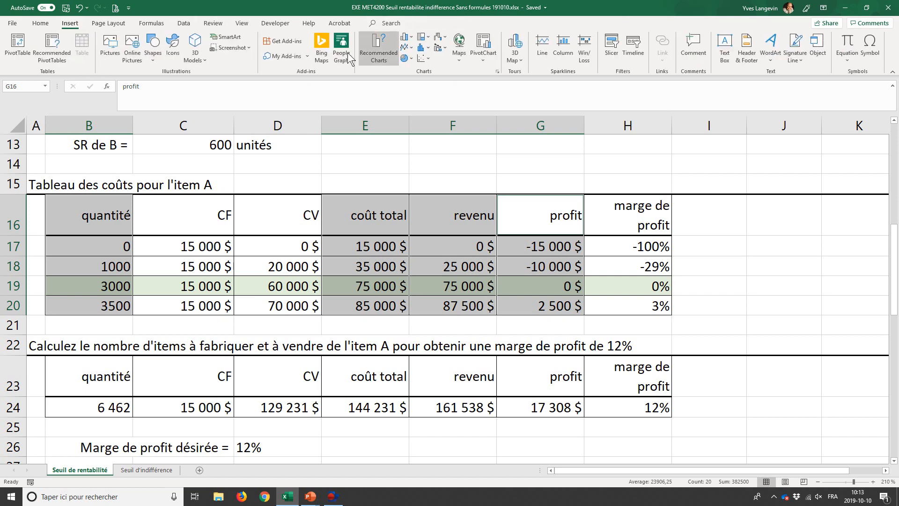
left_click(428, 58)
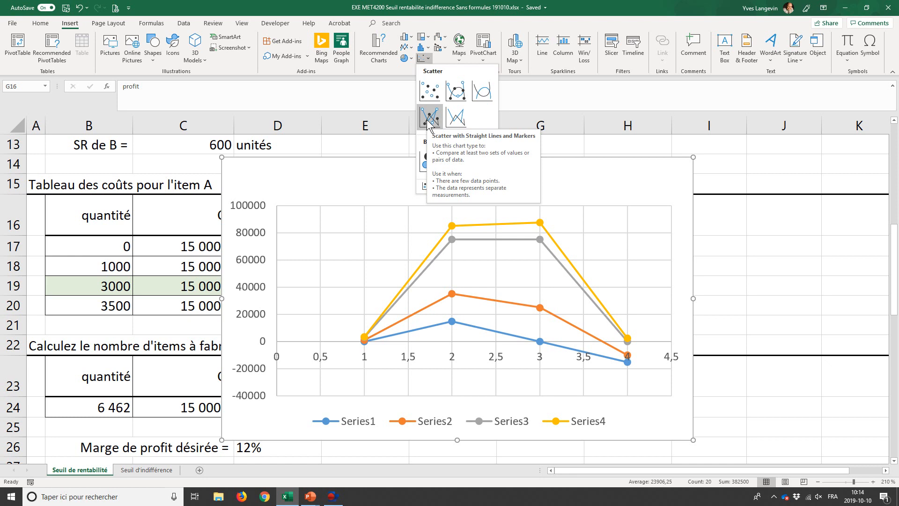
left_click(427, 119)
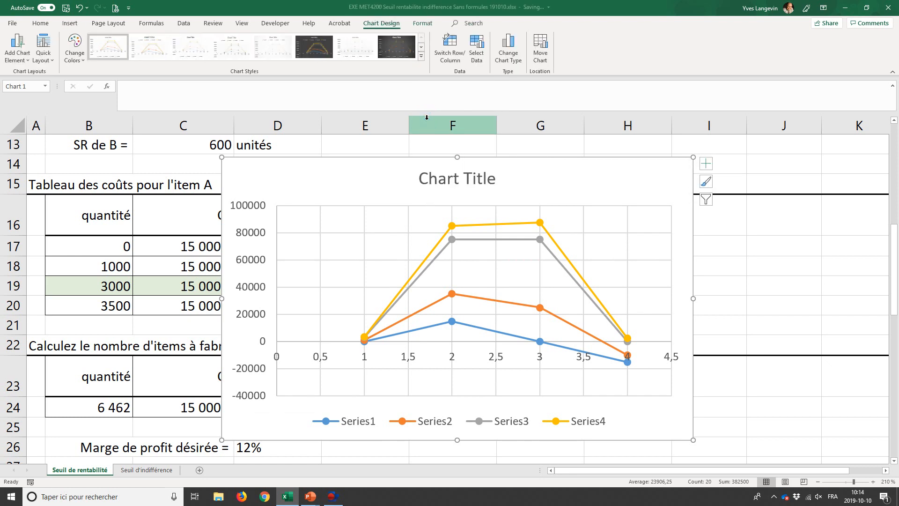
Move the chart to a new sheet named "Graphe - Seuil de rentabilité A".
left_click(541, 42)
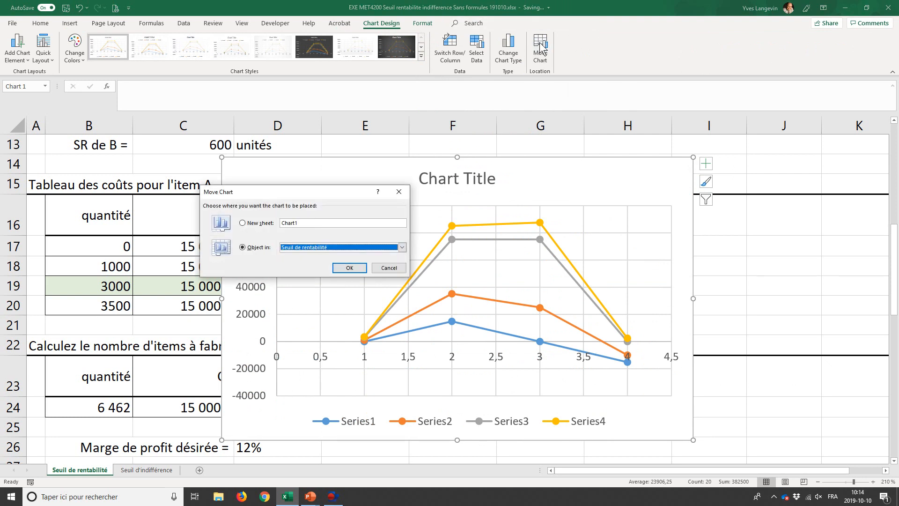
left_click(242, 223)
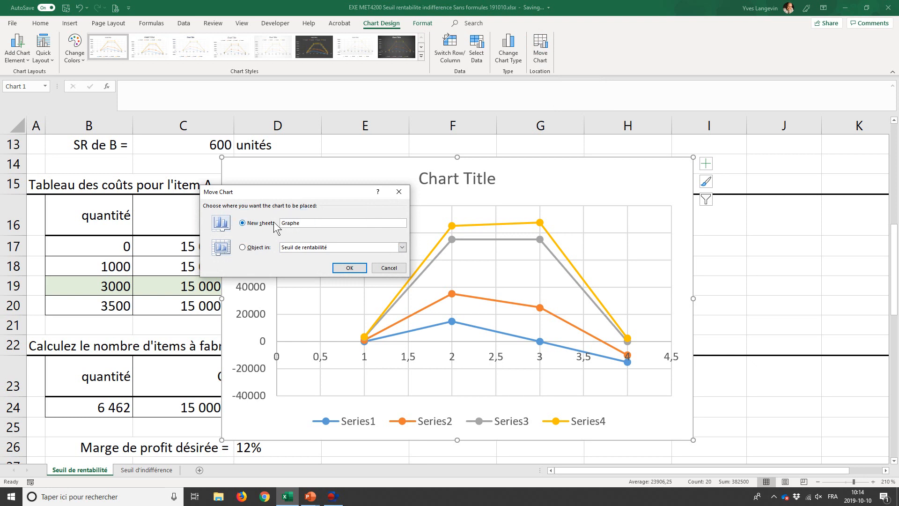
type("Graphe - Seuil de rentabilité A")
key("Return")
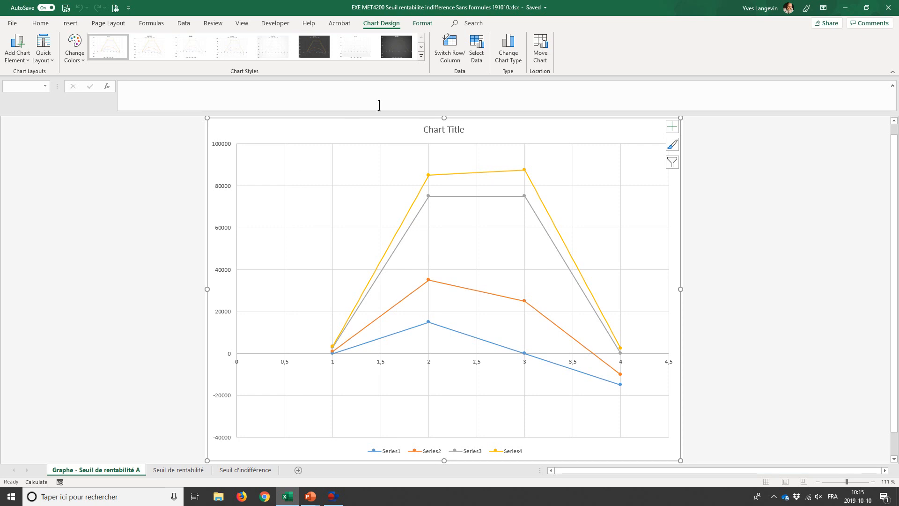
Switch the chart's rows and columns, and widen the legend to span the full width of the plot area.
left_click(452, 44)
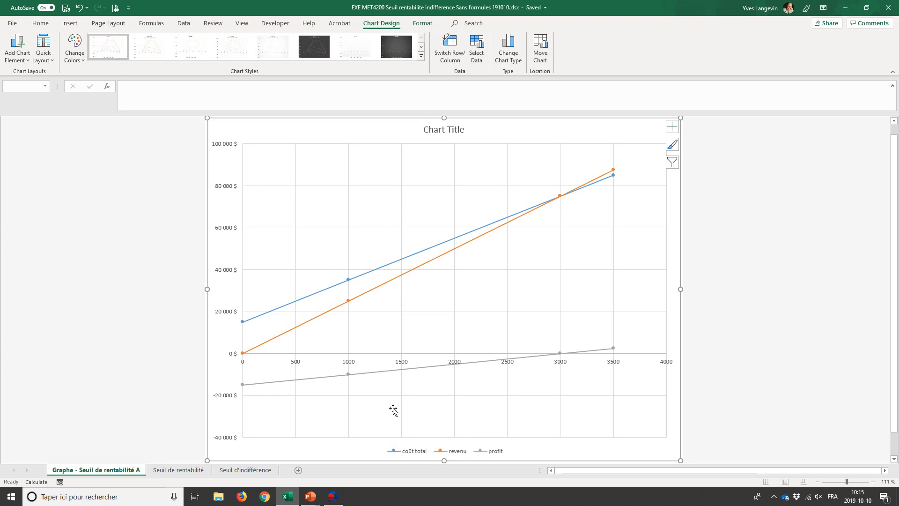
left_click(416, 449)
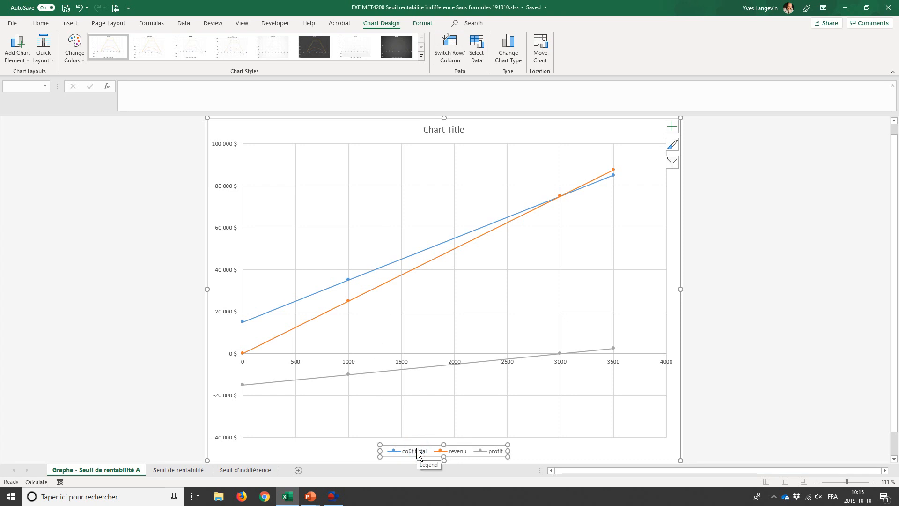
left_click_drag(507, 450, 665, 451)
left_click_drag(381, 451, 242, 451)
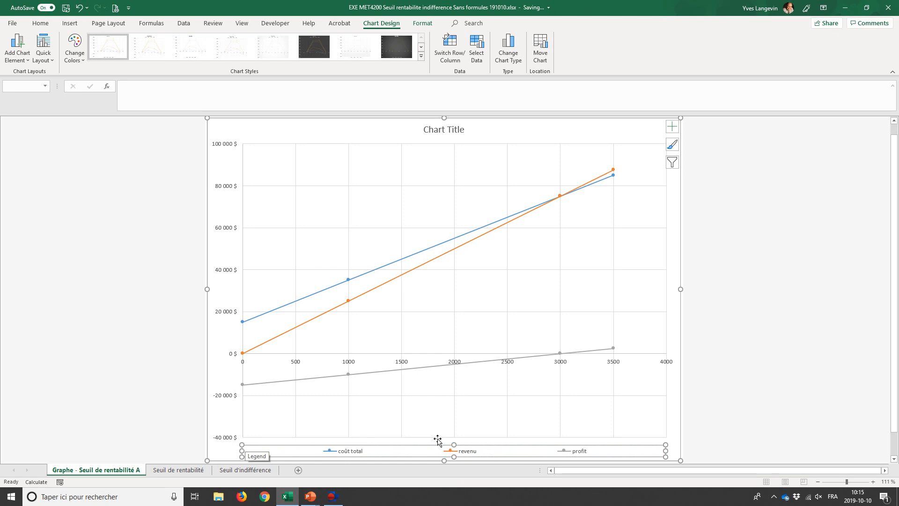
Set the horizontal axis maximum bound to 3500.
left_click(562, 363)
right_click(562, 363)
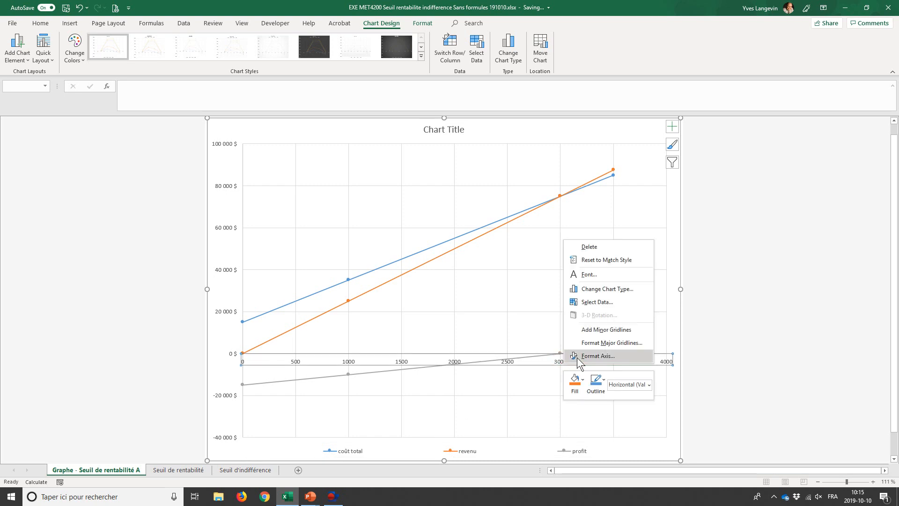
left_click(573, 356)
double_click(848, 215)
type("3500")
key("Return")
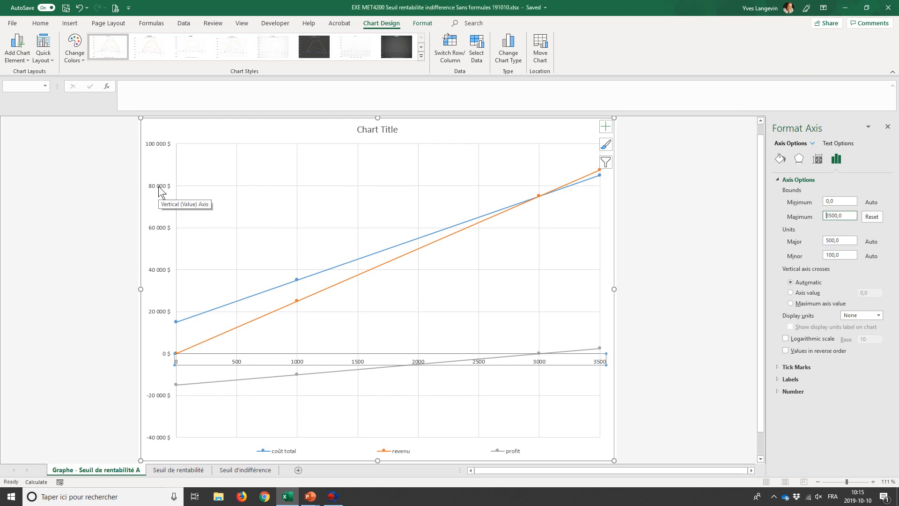
Set the vertical axis bounds to a minimum of -20000 and a maximum of 90000.
right_click(162, 312)
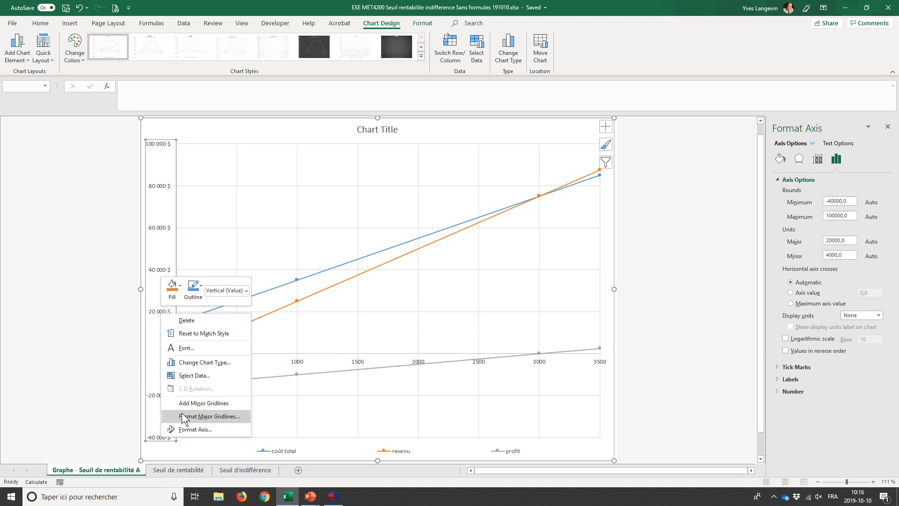
left_click(183, 429)
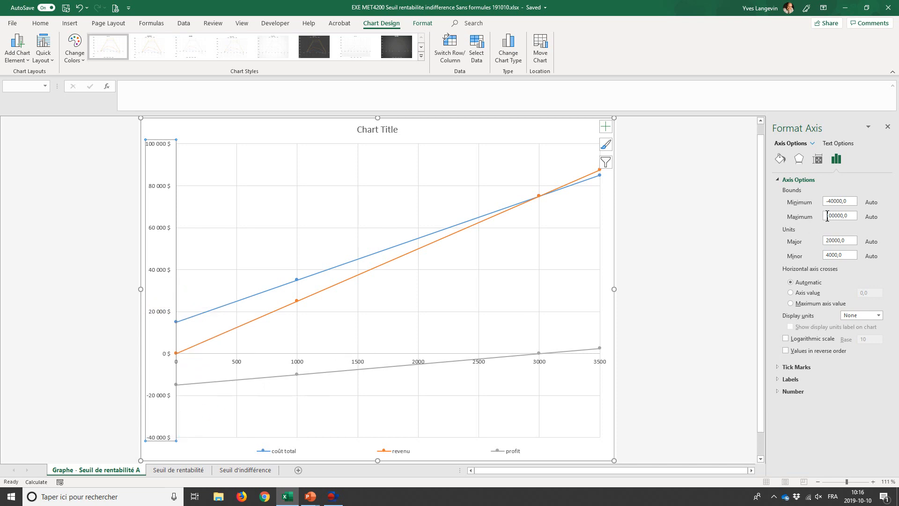
left_click_drag(850, 201, 827, 204)
type("-20000")
left_click(847, 215)
left_click_drag(837, 213, 801, 216)
type("90000")
key("Return")
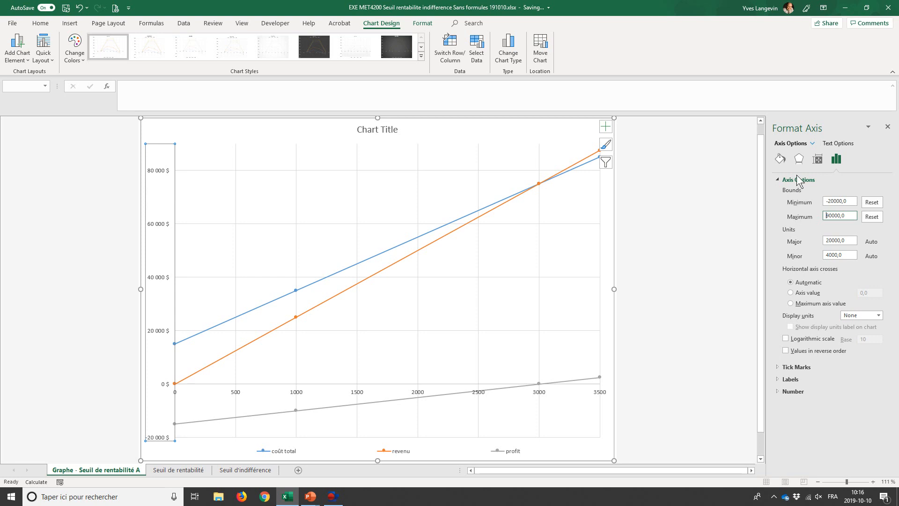
Replace the chart title with "Graphique du seuil de rentabilité - Item A".
left_click(393, 130)
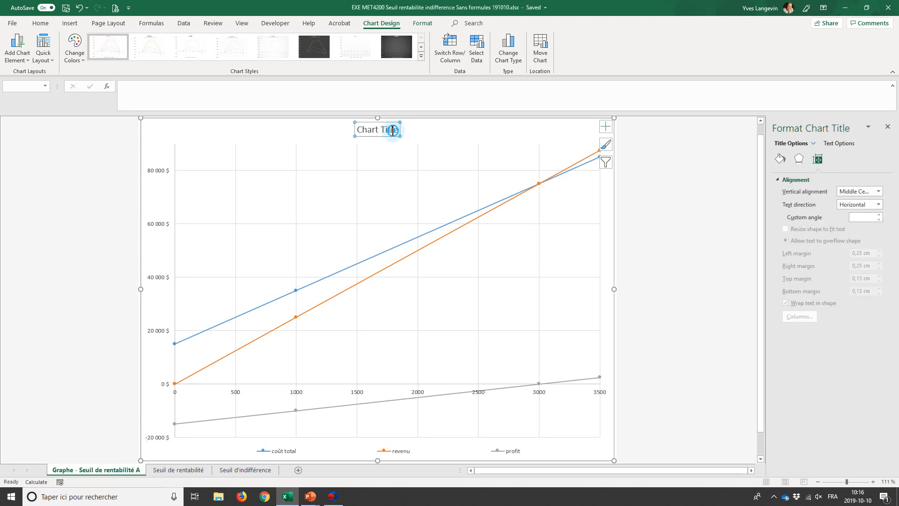
key("BackSpace")
key("BackSpace")
key("BackSpace")
key("BackSpace")
key("BackSpace")
key("BackSpace")
key("BackSpace")
key("BackSpace")
key("BackSpace")
key("BackSpace")
key("BackSpace")
type("Grap")
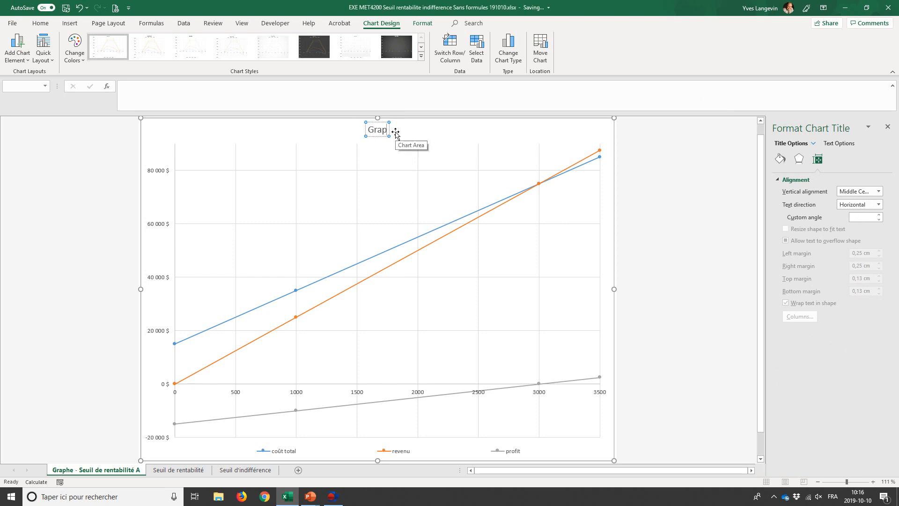
type("hique du seu")
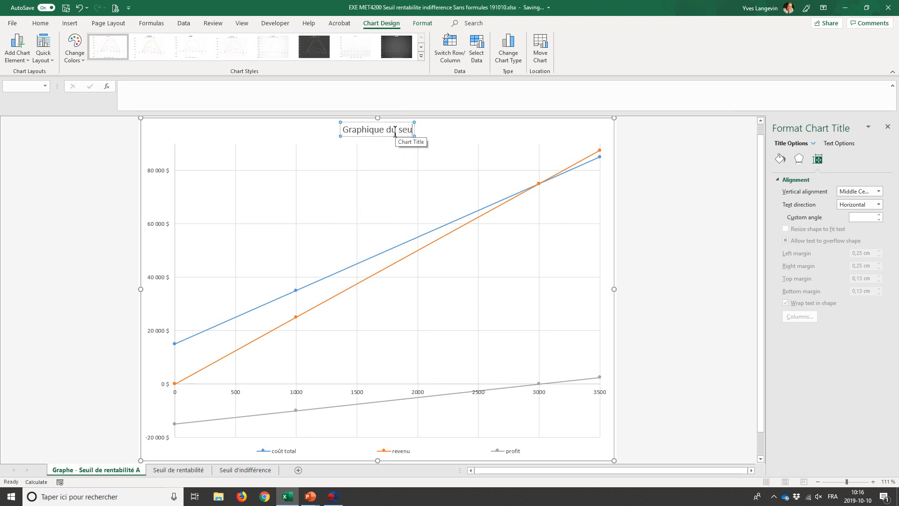
type("il de rantabilité - Item")
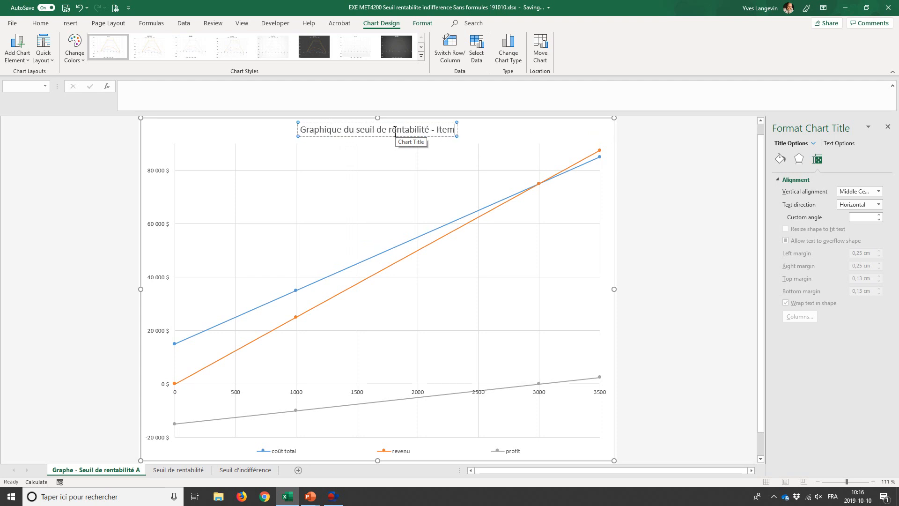
type(" A")
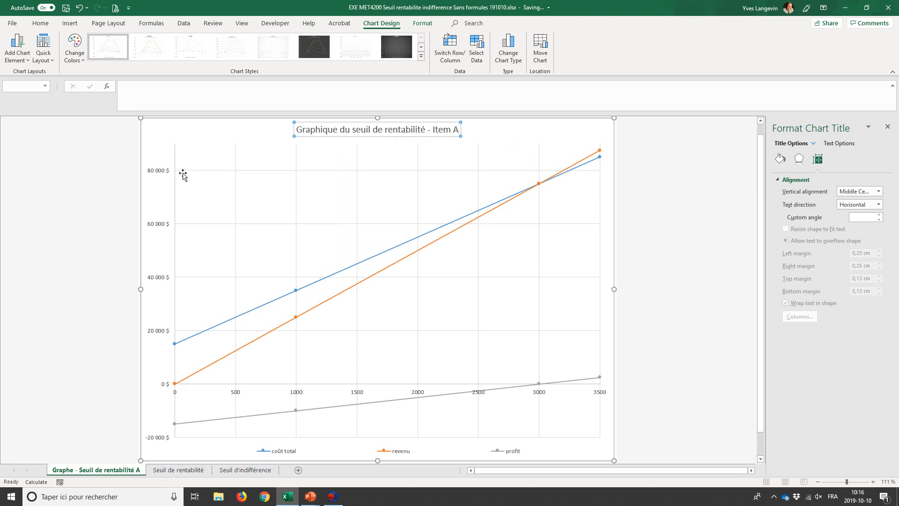
Enlarge the labels of the vertical and horizontal axes to font size 10.5.
left_click(161, 175)
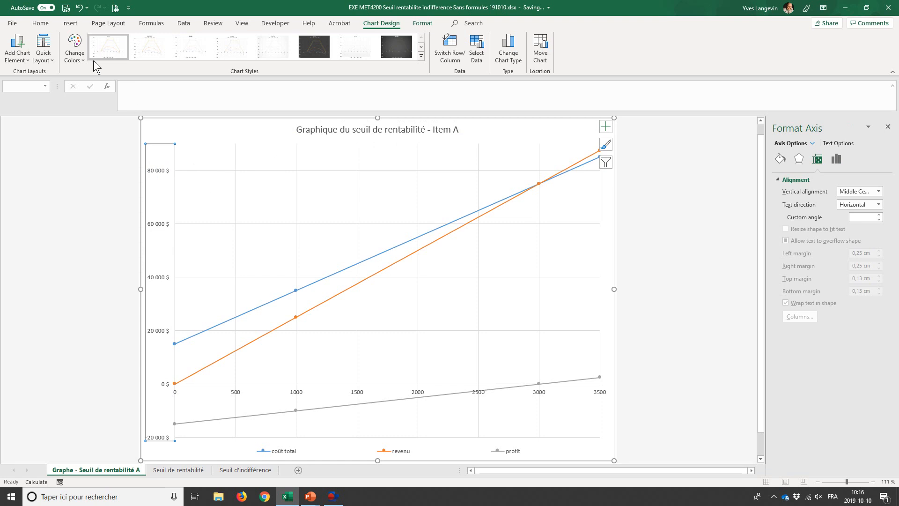
left_click(41, 23)
left_click(165, 42)
left_click(165, 42)
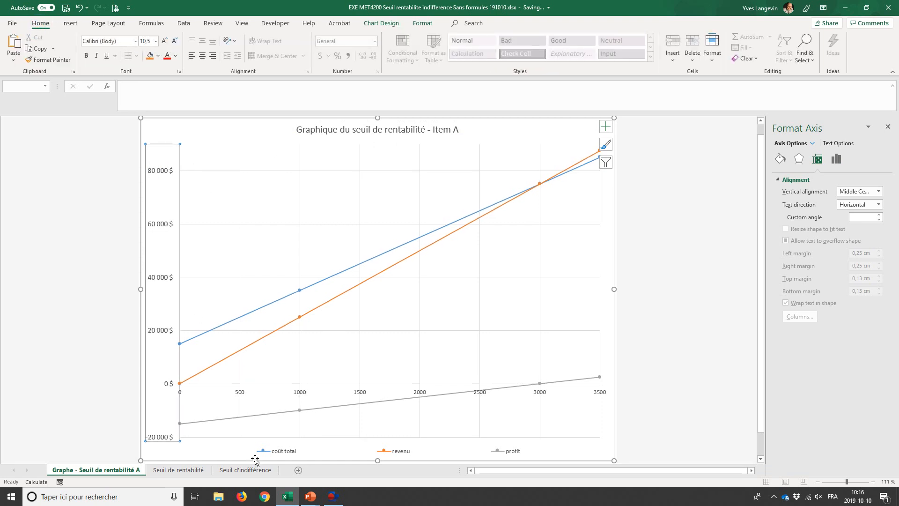
left_click(305, 396)
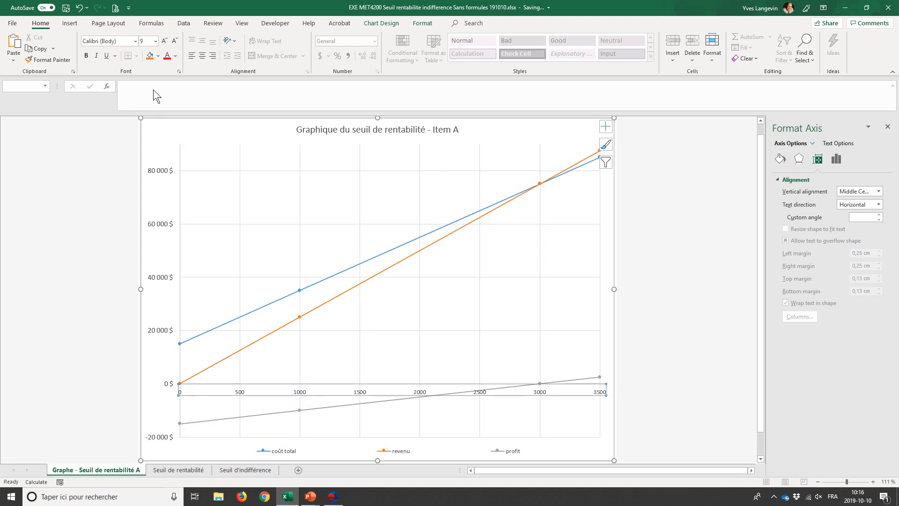
left_click(165, 42)
left_click(164, 42)
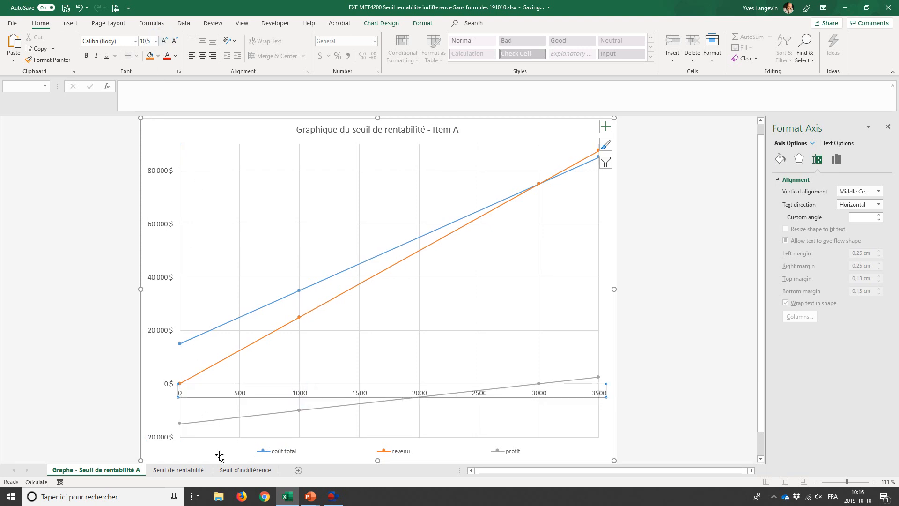
Enlarge the legend text to font size 12.
left_click(283, 452)
left_click(164, 41)
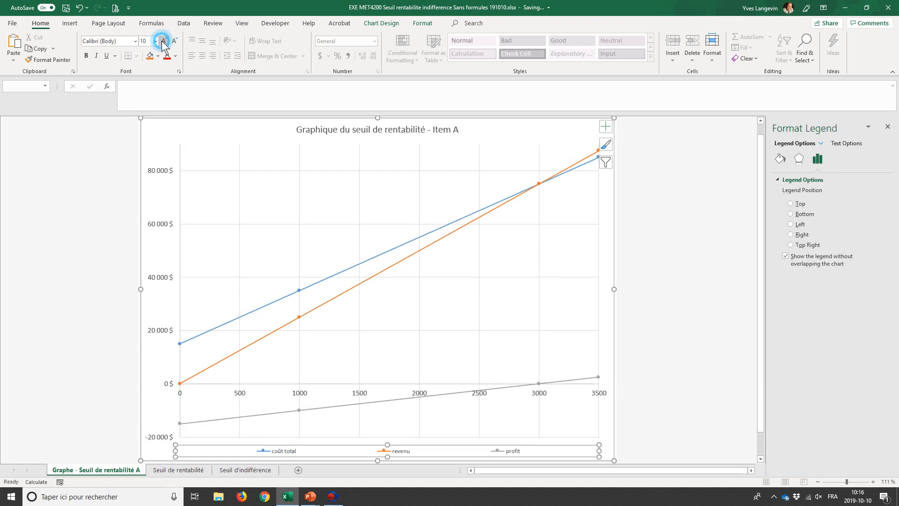
left_click(164, 42)
left_click(162, 41)
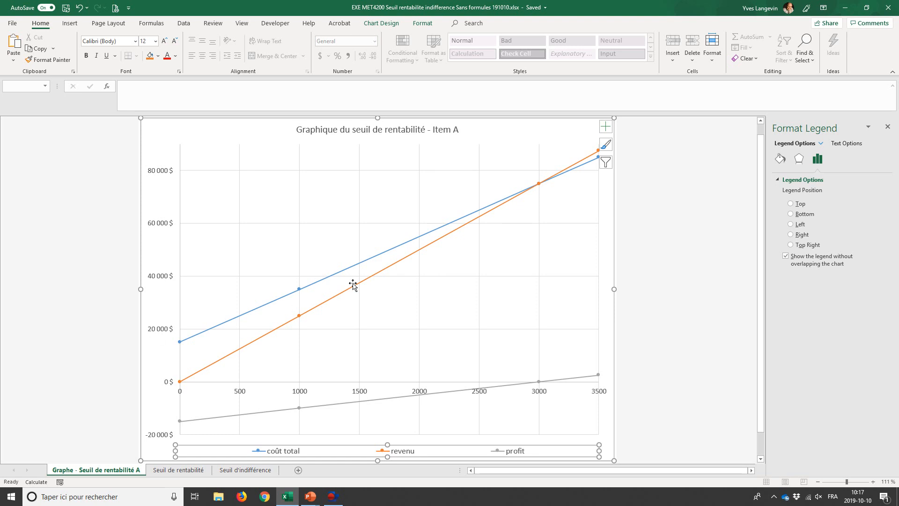
Increase the size of the built-in markers on the coût total series to 9.
left_click(377, 256)
right_click(377, 257)
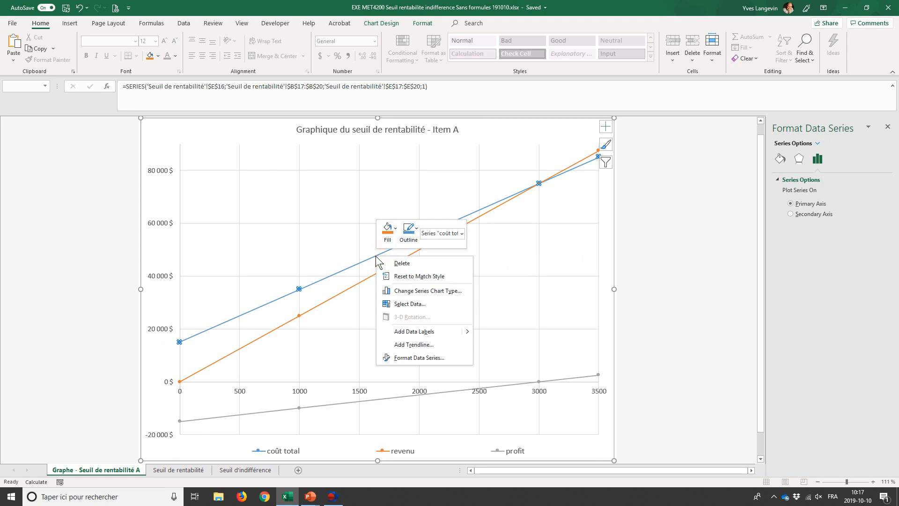
left_click(393, 357)
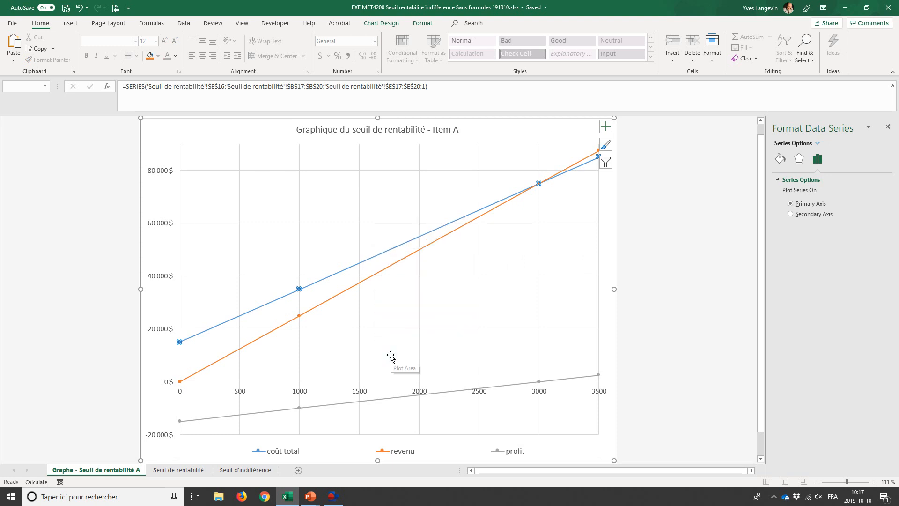
left_click(781, 160)
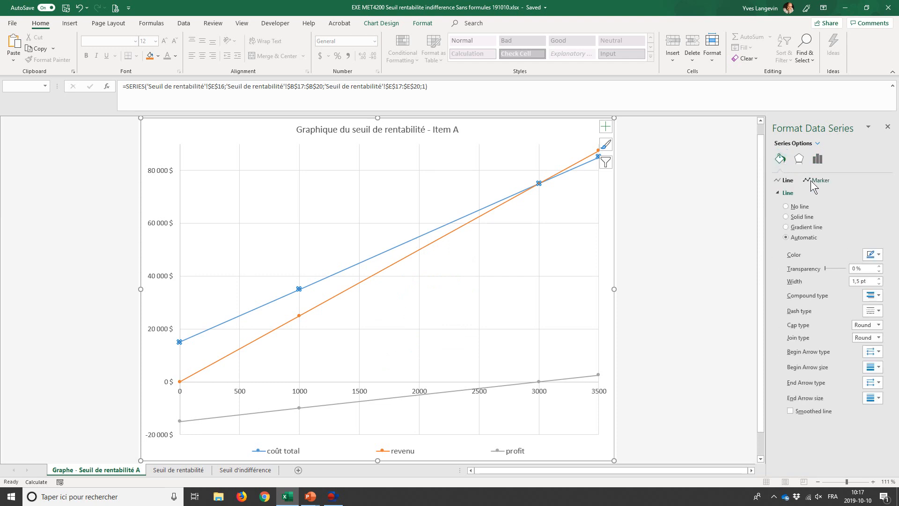
left_click(815, 181)
left_click(777, 193)
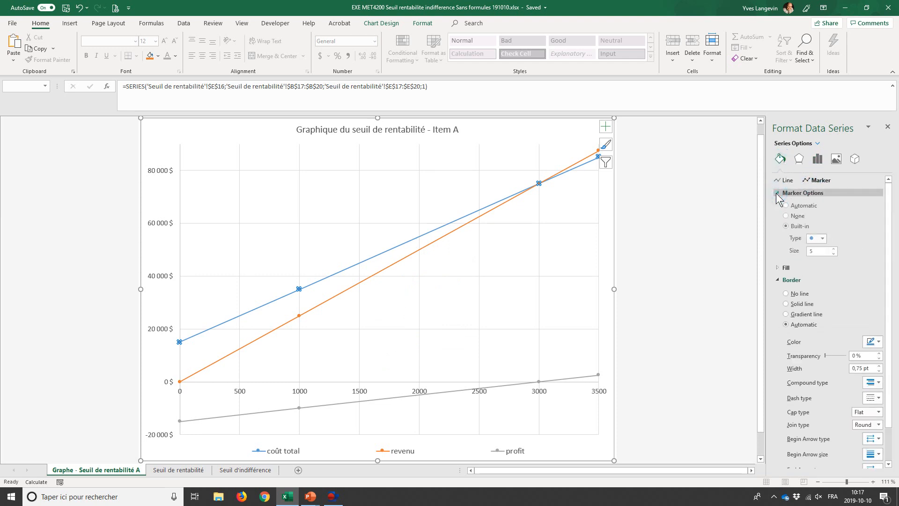
left_click(834, 250)
left_click(835, 249)
left_click(834, 249)
left_click(834, 249)
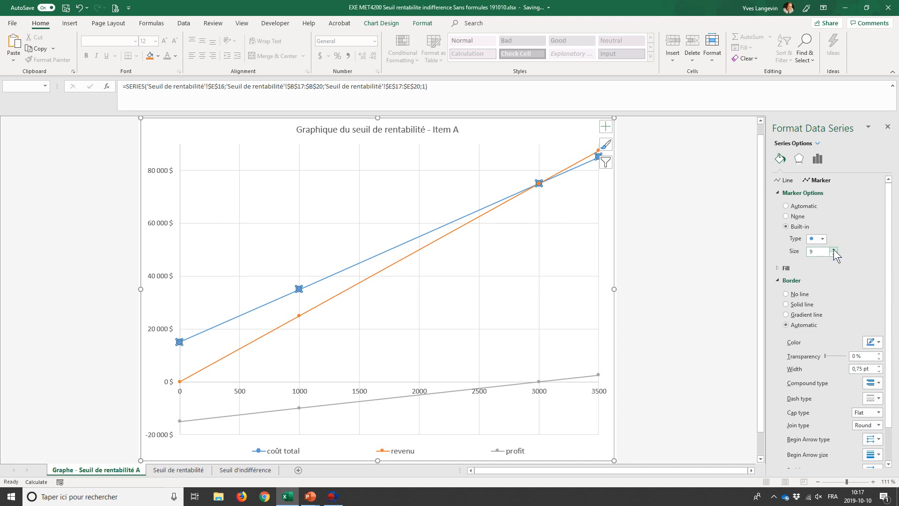
Set the line width of the coût total series to 2.5 pt.
left_click(786, 182)
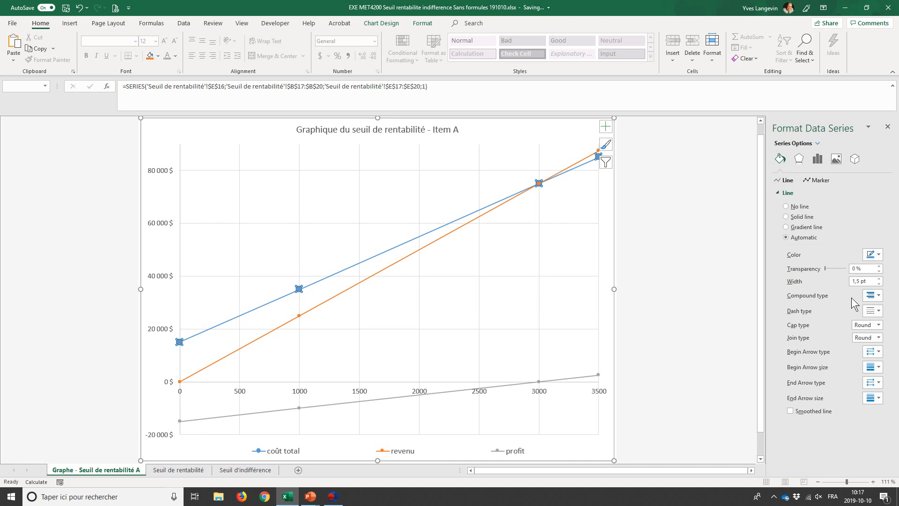
left_click(879, 279)
left_click(880, 279)
left_click(880, 279)
left_click(879, 279)
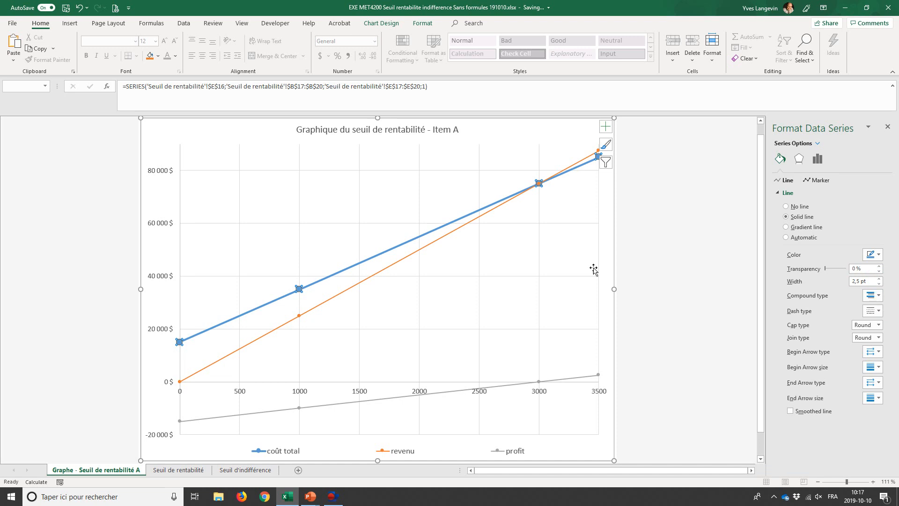
Change the markers of the revenu series to triangles and enlarge them.
left_click(451, 232)
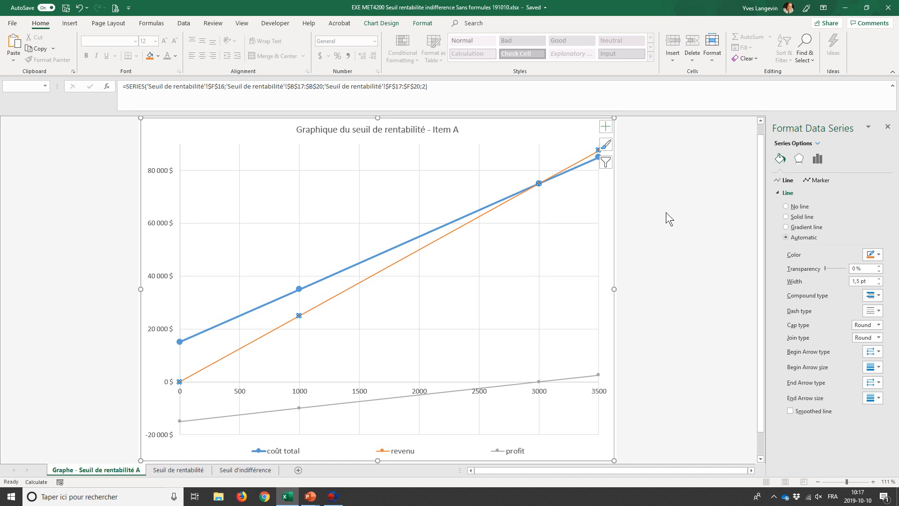
left_click(815, 181)
left_click(778, 193)
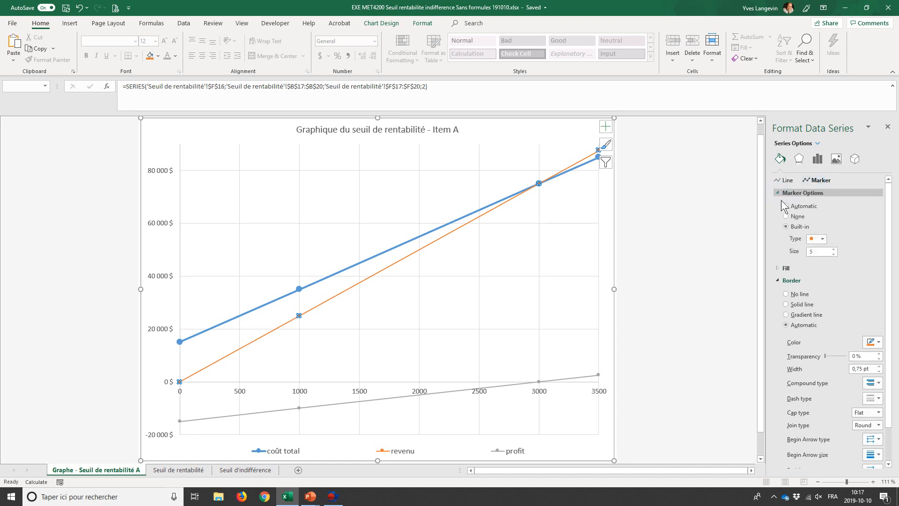
left_click(823, 238)
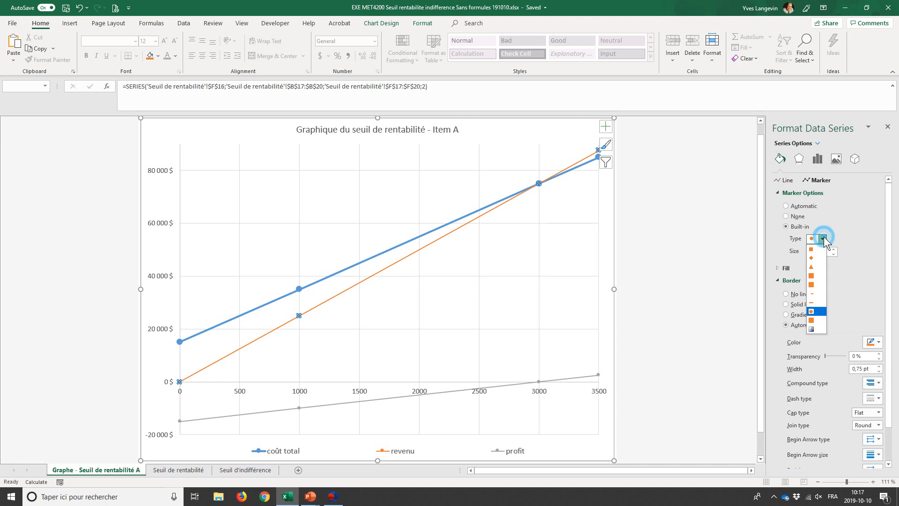
left_click(813, 268)
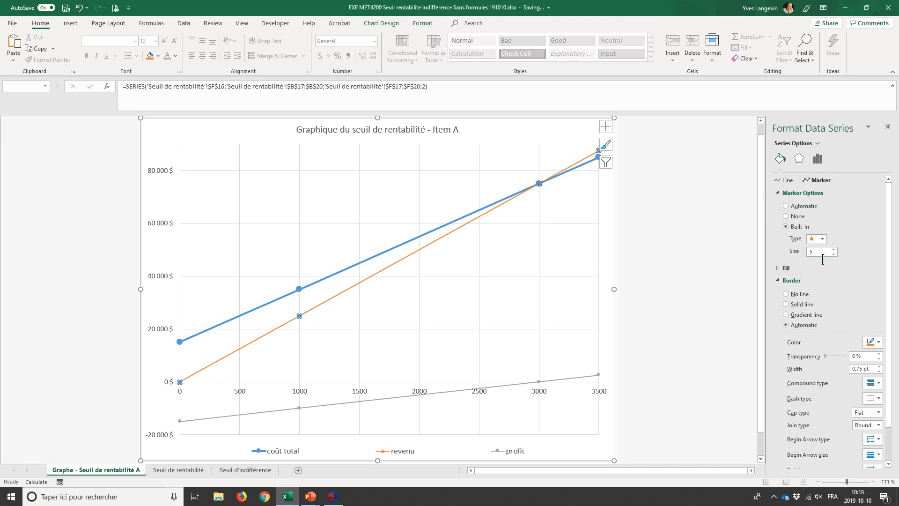
left_click(835, 250)
left_click(835, 249)
left_click(836, 249)
left_click(836, 249)
Give the revenu series a 2.5 pt line with the square-dot dash type.
left_click(785, 183)
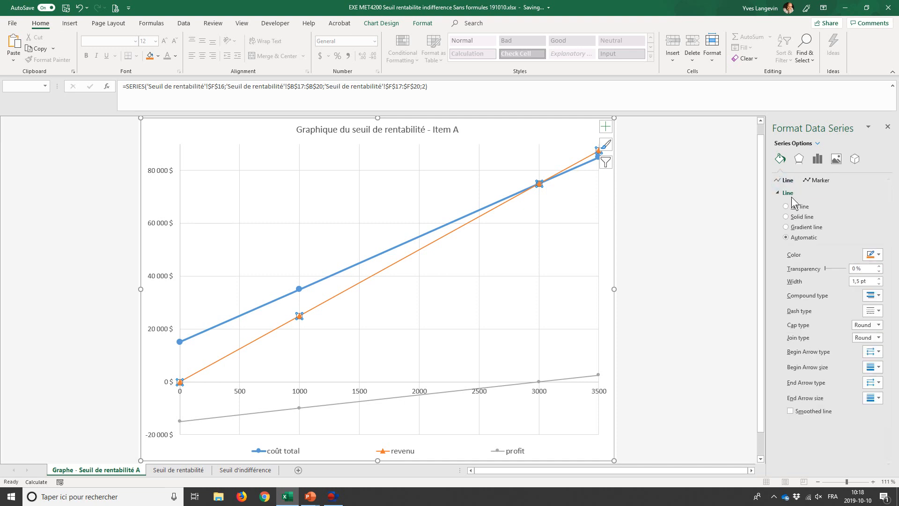
left_click(880, 279)
left_click(879, 279)
left_click(879, 280)
left_click(880, 279)
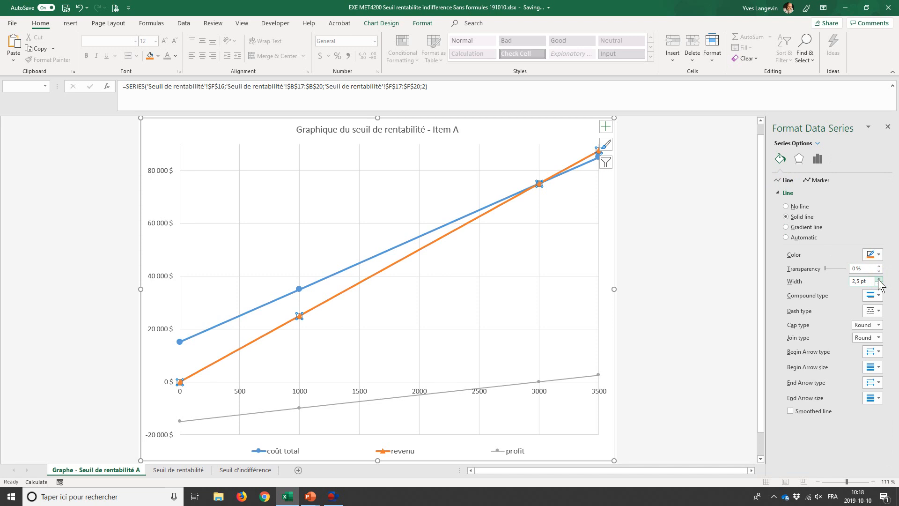
left_click(879, 310)
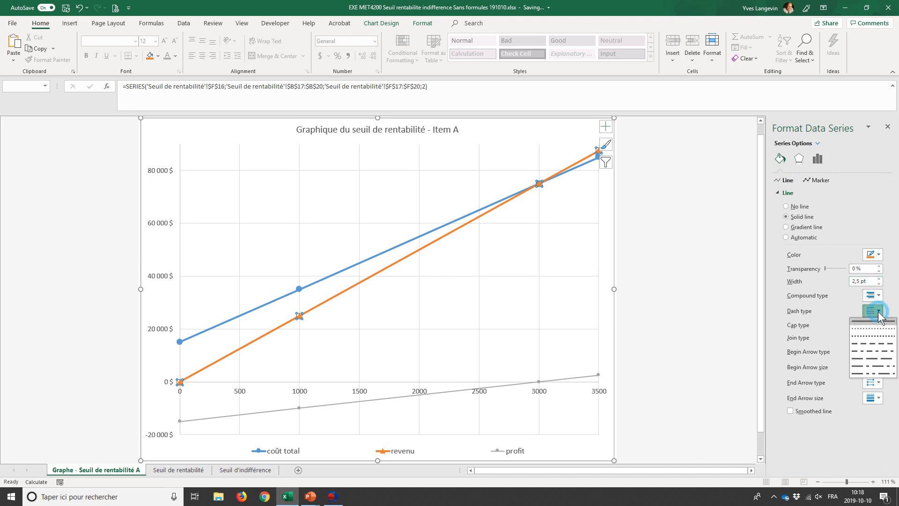
left_click(873, 336)
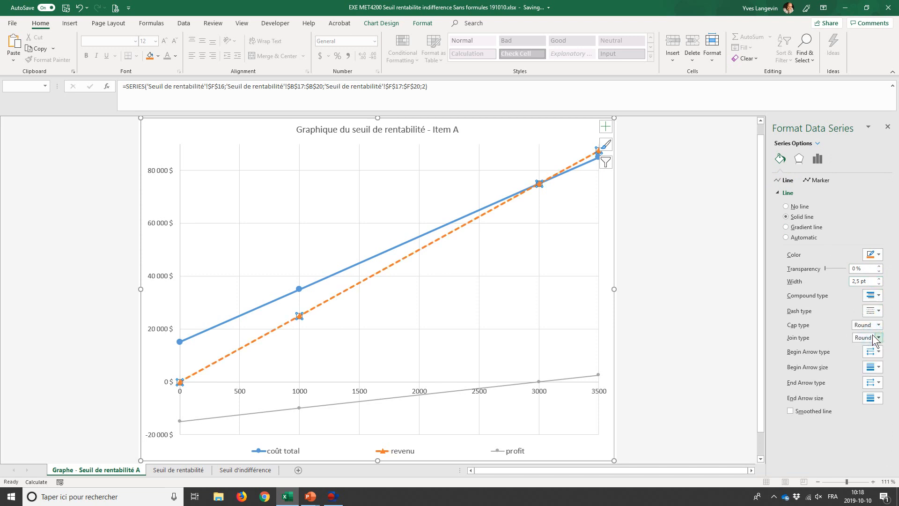
left_click(888, 128)
left_click(792, 202)
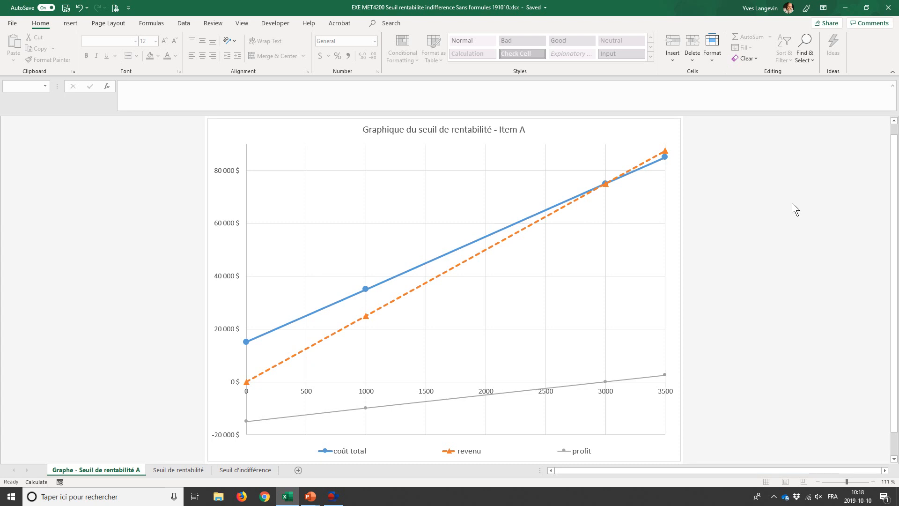
Remove the markers from the profit series by setting its marker option to None.
left_click(451, 397)
right_click(451, 398)
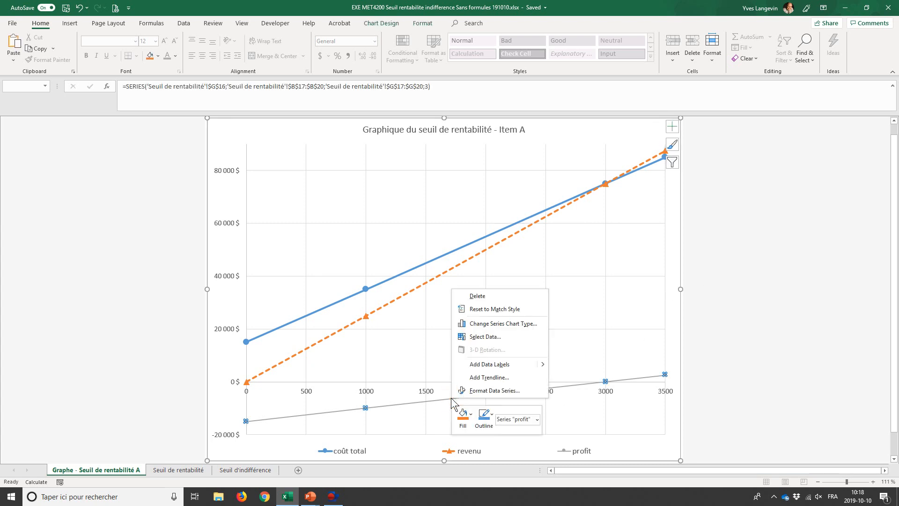
left_click(471, 394)
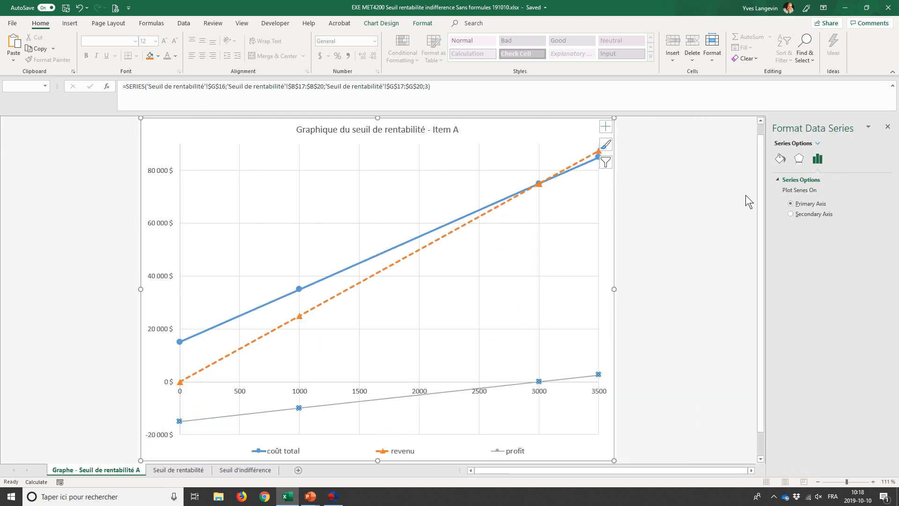
left_click(781, 160)
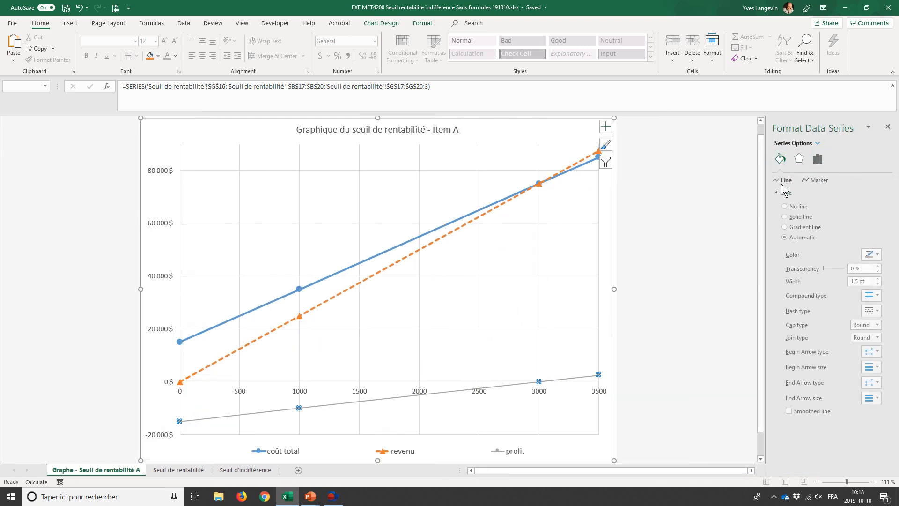
left_click(818, 180)
left_click(797, 193)
left_click(787, 217)
Format the profit series as a black line with a width of 2.5 pt.
left_click(785, 180)
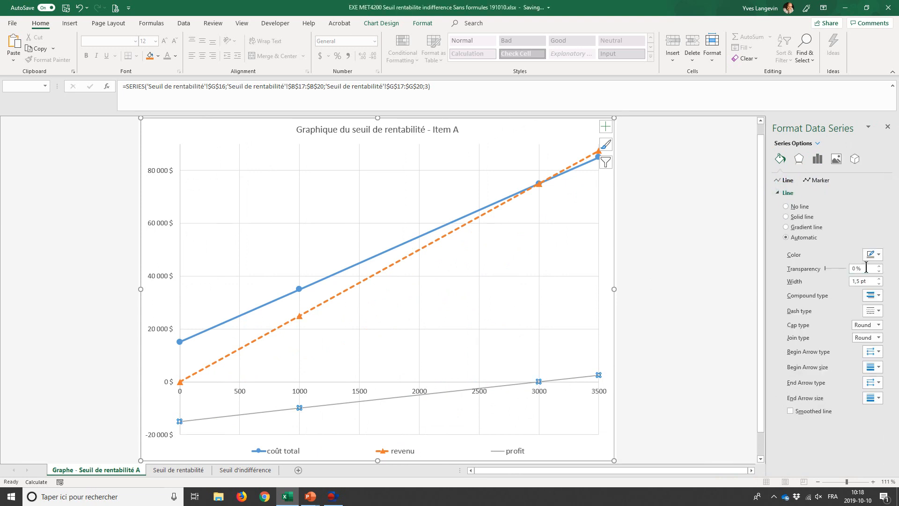
left_click(879, 255)
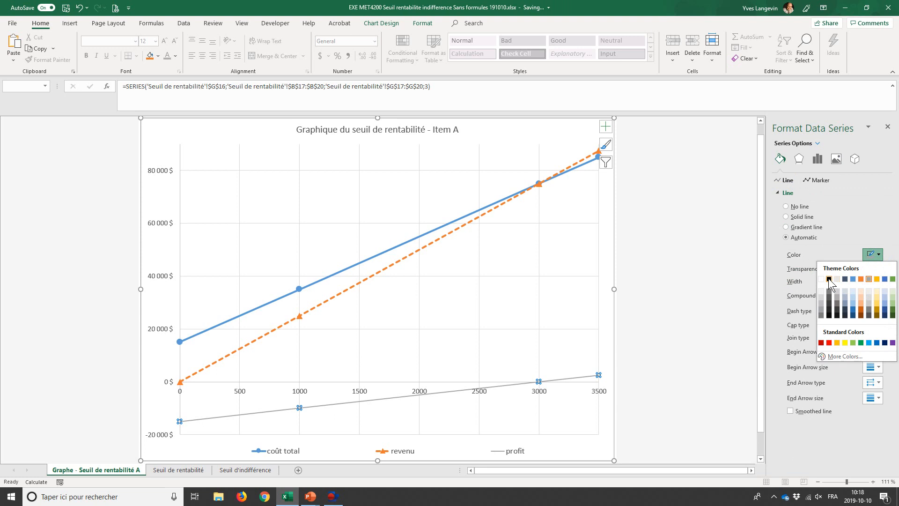
left_click(829, 279)
left_click(879, 279)
left_click(879, 279)
left_click(879, 279)
left_click(879, 279)
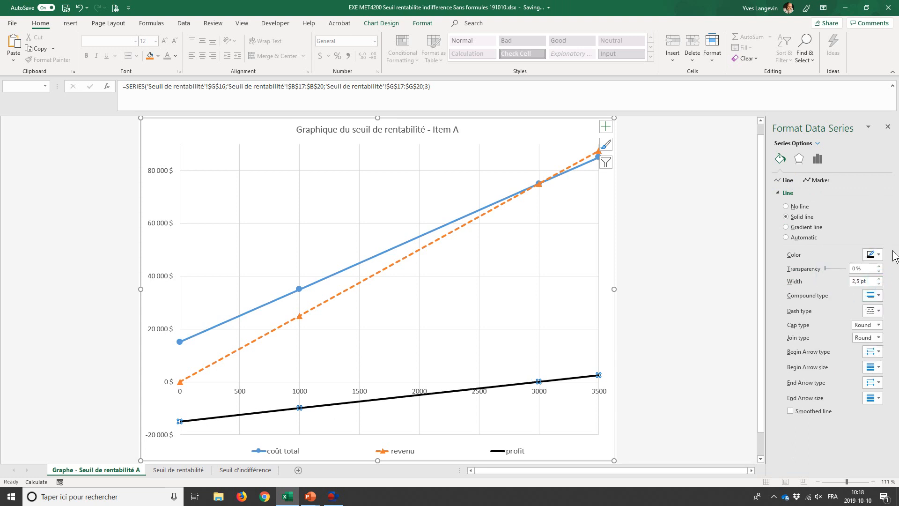
left_click(888, 127)
left_click(801, 261)
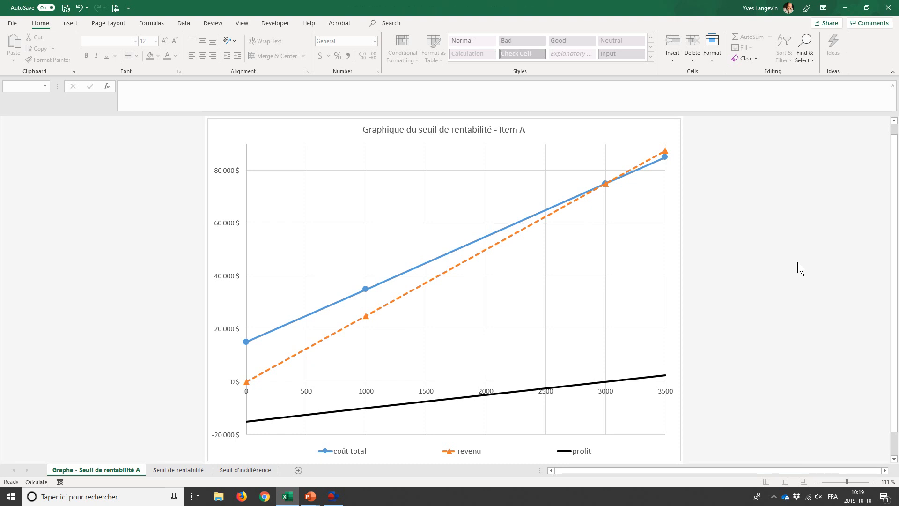
Move the chart sheet "Graphe - Seuil de rentabilité A" directly after the "Seuil de rentabilité" sheet.
left_click_drag(134, 471, 216, 468)
left_click(95, 471)
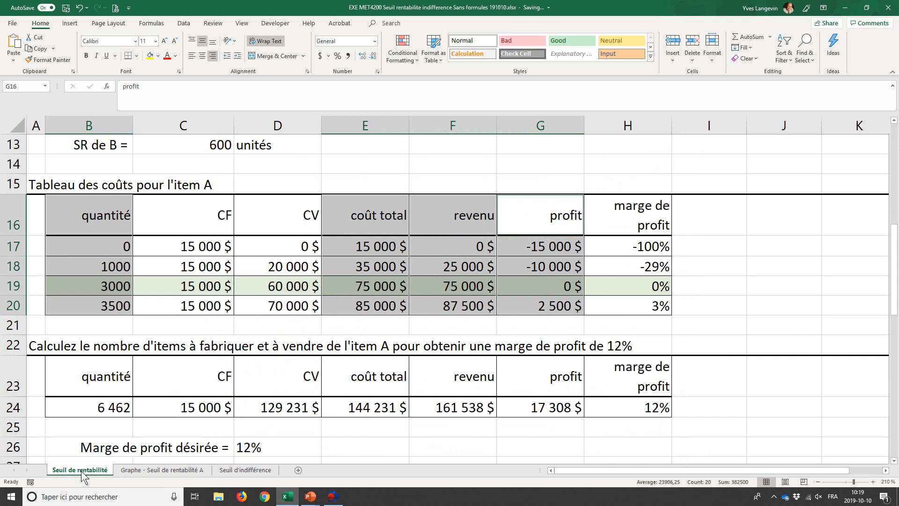
left_click(120, 469)
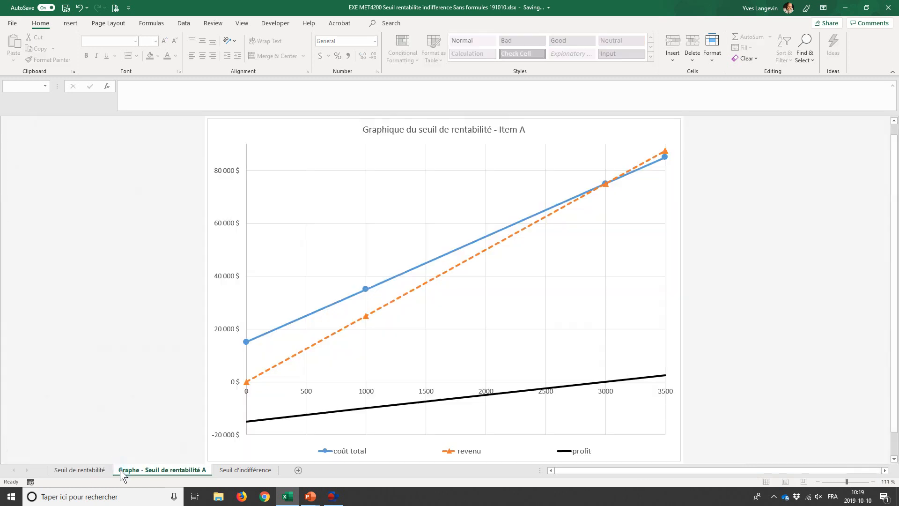
Examine the fixed and variable costs of the ERP and Excel invoicing processes on the "Seuil d'indifférence" sheet.
left_click(232, 470)
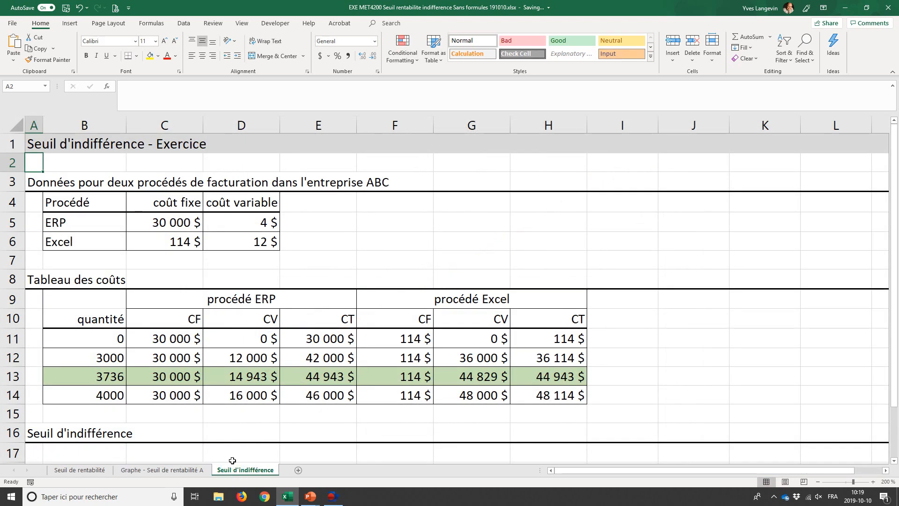
left_click_drag(112, 201, 237, 233)
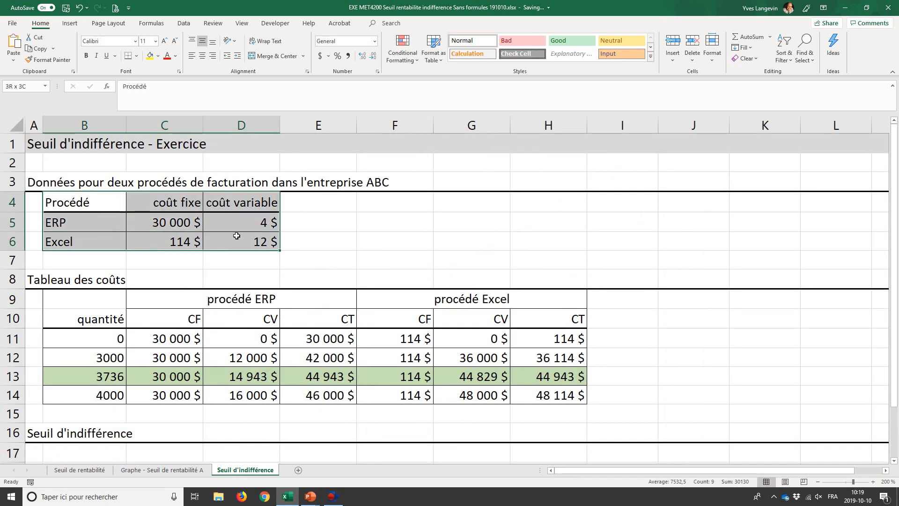
left_click(106, 223)
left_click(102, 242)
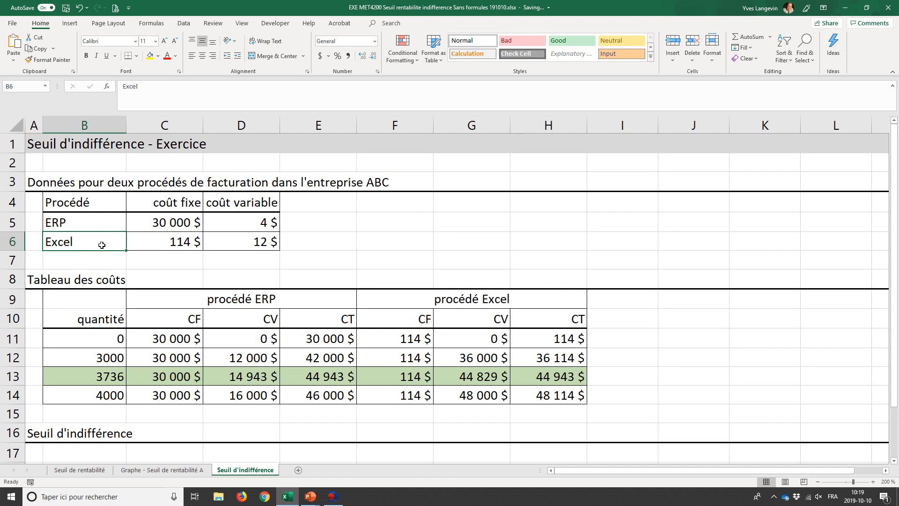
left_click_drag(105, 224, 138, 223)
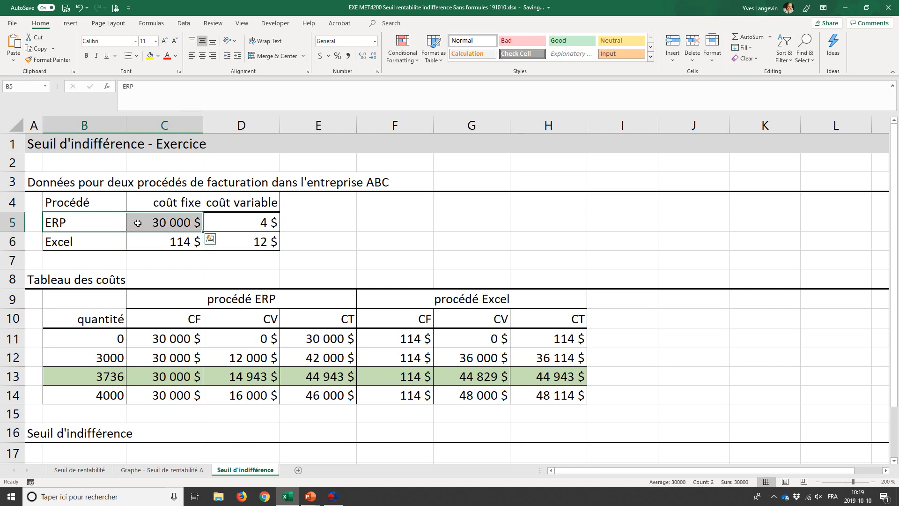
left_click(219, 218)
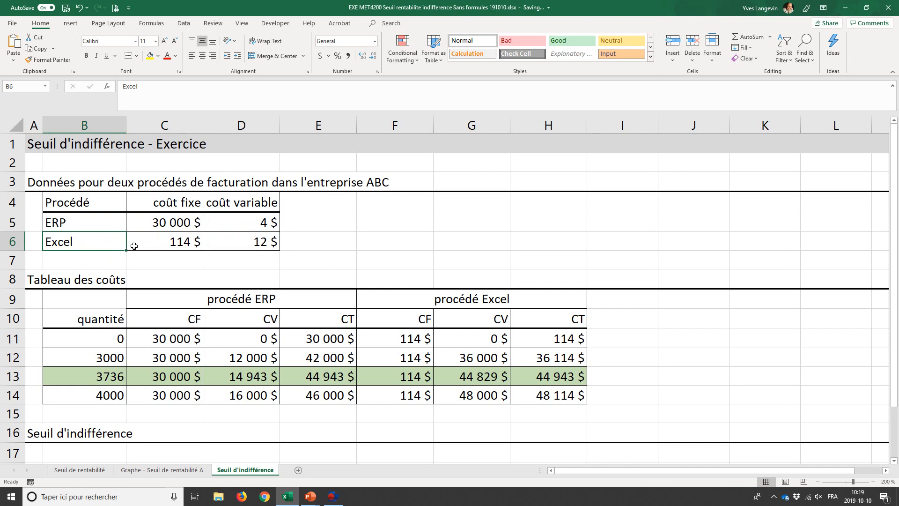
left_click_drag(129, 245, 118, 245)
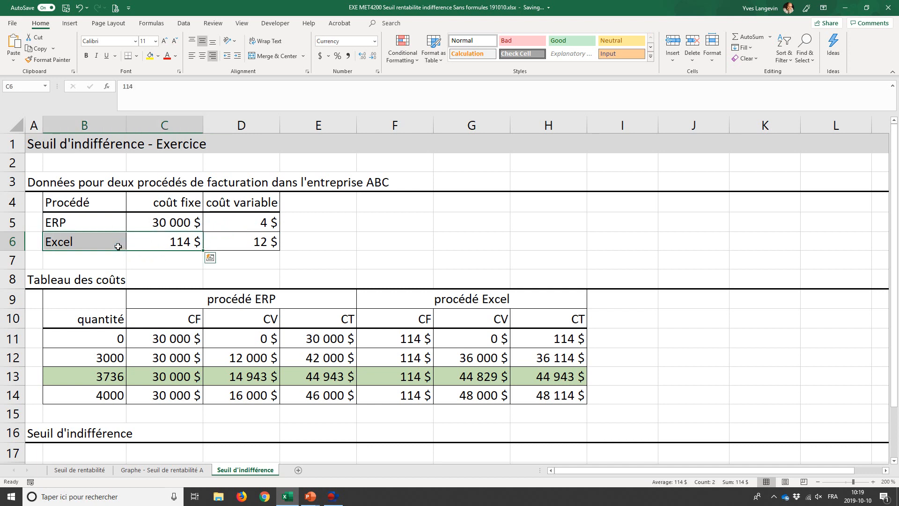
left_click(227, 242)
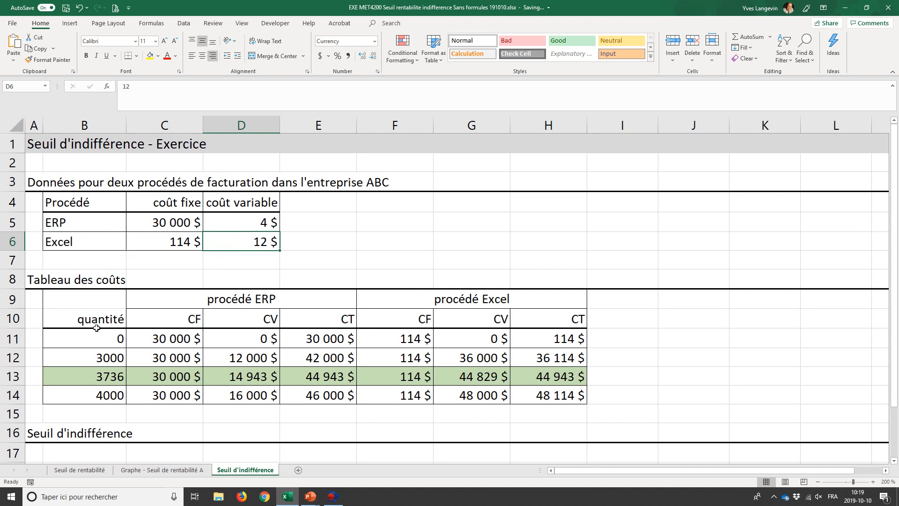
Examine the quantity column, the total cost columns of both processes and the highlighted quantity in the cost table.
left_click_drag(98, 320, 103, 395)
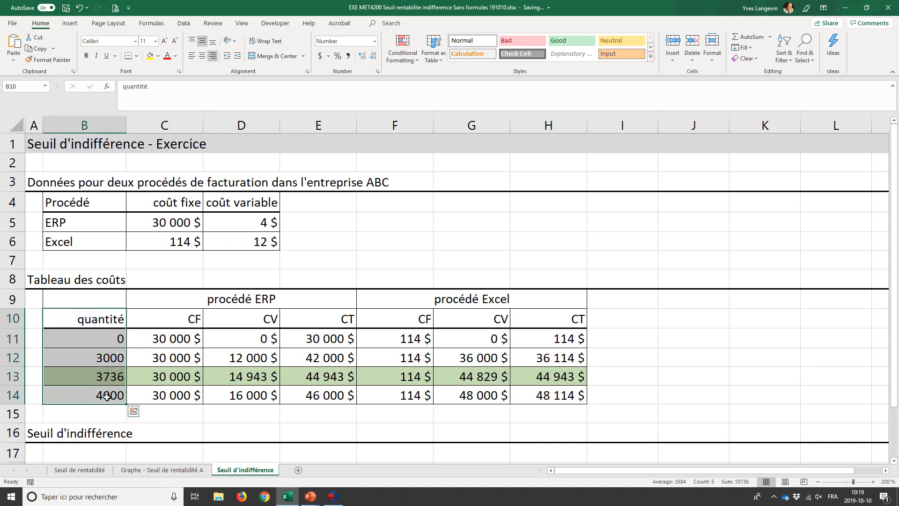
left_click_drag(335, 320, 330, 395, "ctrl")
left_click_drag(551, 324, 546, 390, "ctrl")
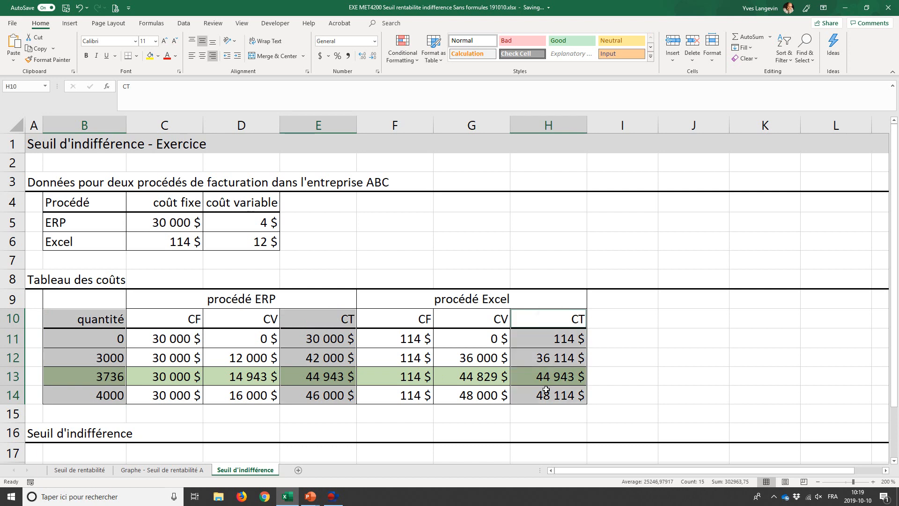
left_click(93, 378)
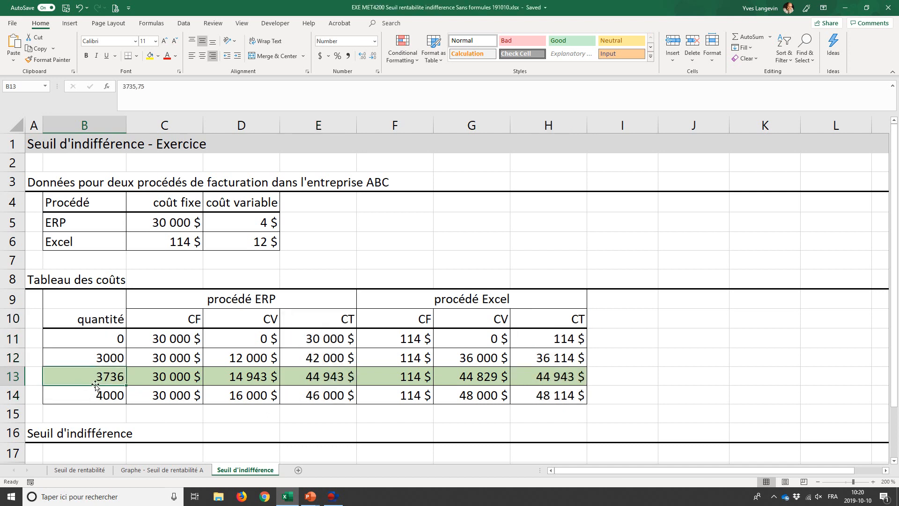
Compare the ERP and Excel total costs in highlighted row 13, and review the quantity and CT columns of the cost table.
left_click(299, 374)
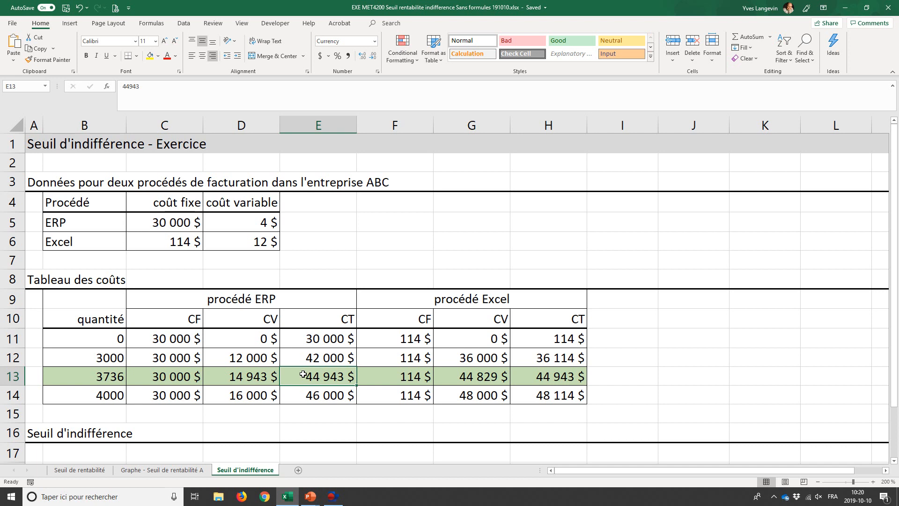
left_click(533, 379)
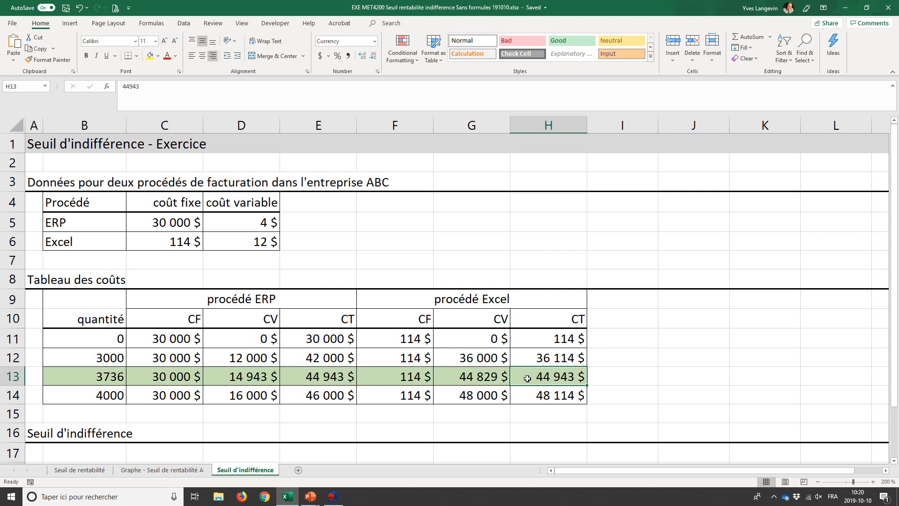
left_click_drag(117, 319, 98, 391)
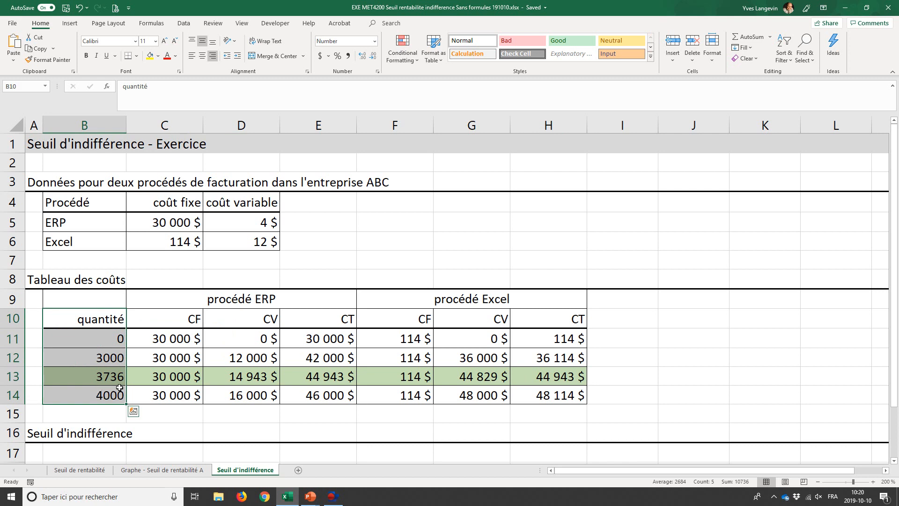
left_click_drag(299, 318, 293, 392)
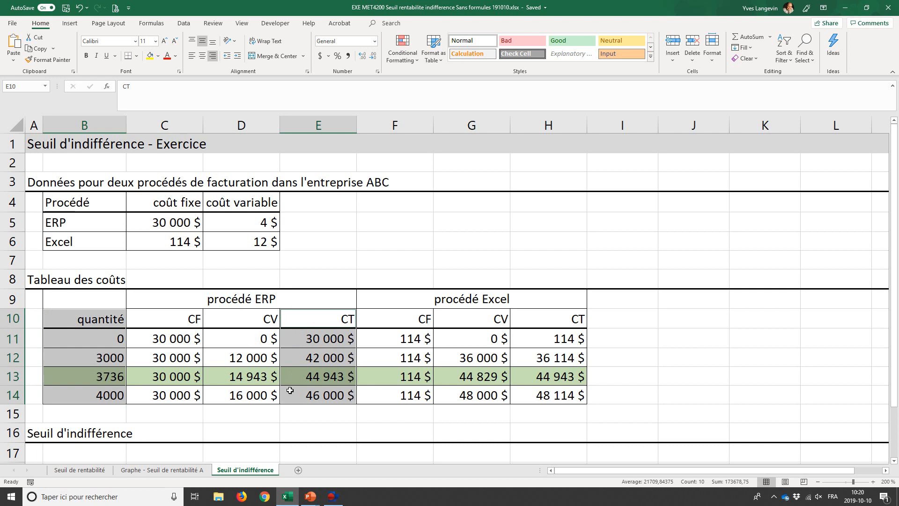
left_click_drag(539, 318, 539, 392)
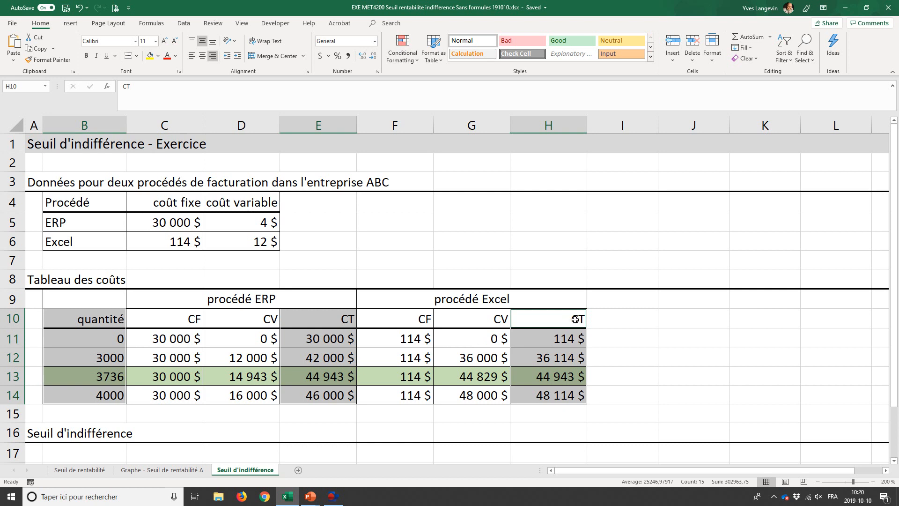
Rename the total cost header of the ERP process in cell E10 to "CT ERP".
double_click(352, 318)
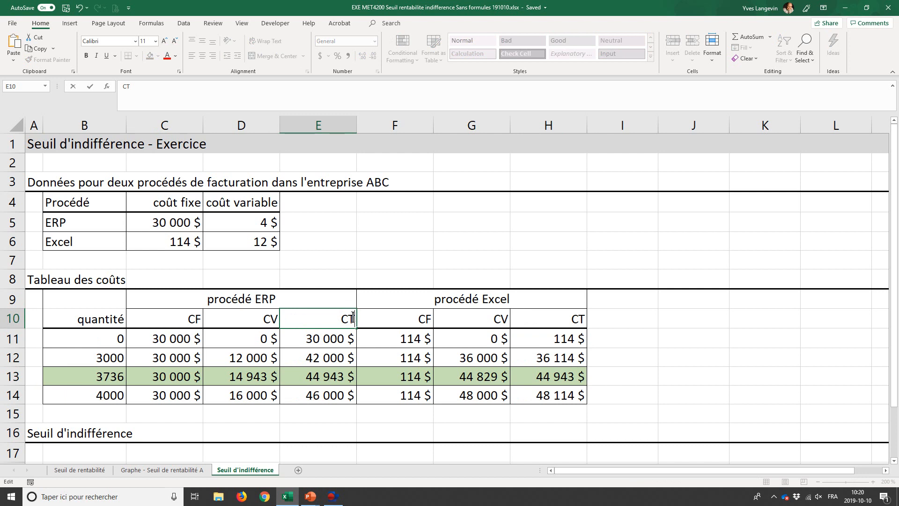
type("Excel")
key("BackSpace")
key("BackSpace")
key("BackSpace")
key("BackSpace")
key("BackSpace")
key("BackSpace")
type("ERP")
key("Tab")
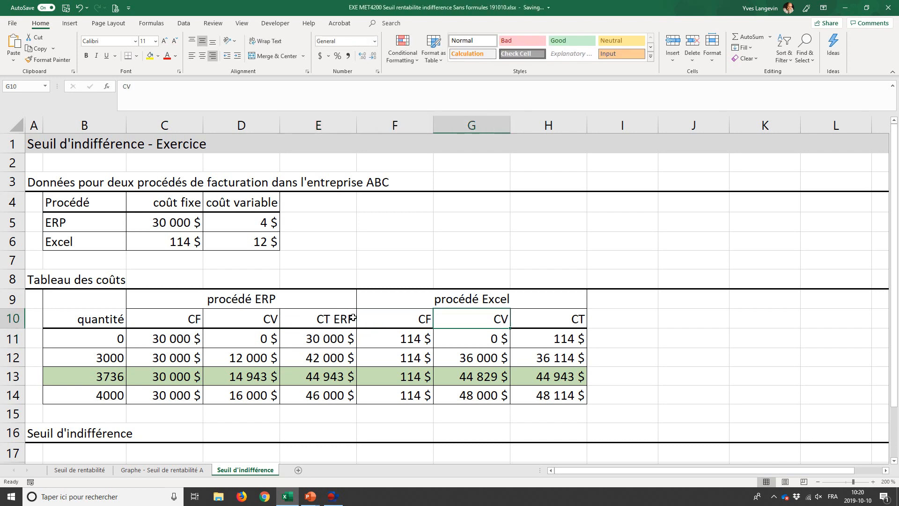
Rename the total cost header of the Excel process in cell H10 to "CT Excel".
key("Tab")
key("Tab")
key("F2")
type("E")
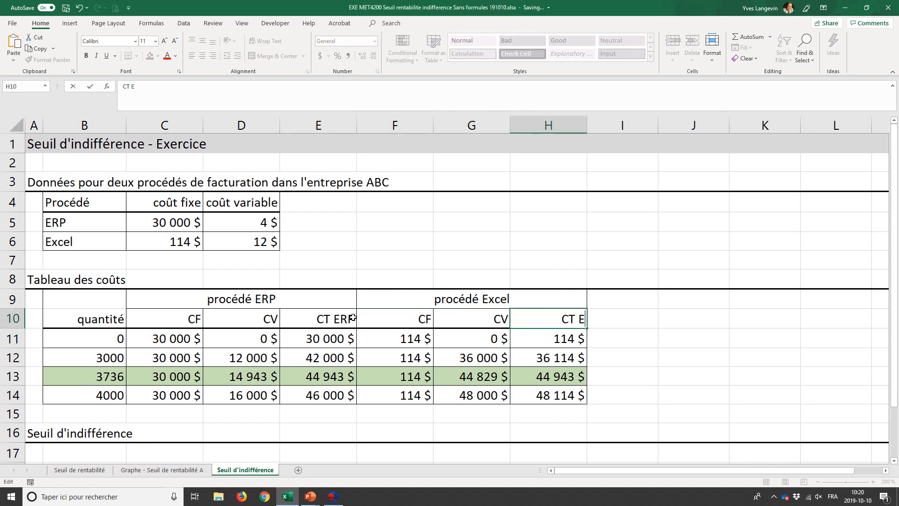
type("xcel")
key("Return")
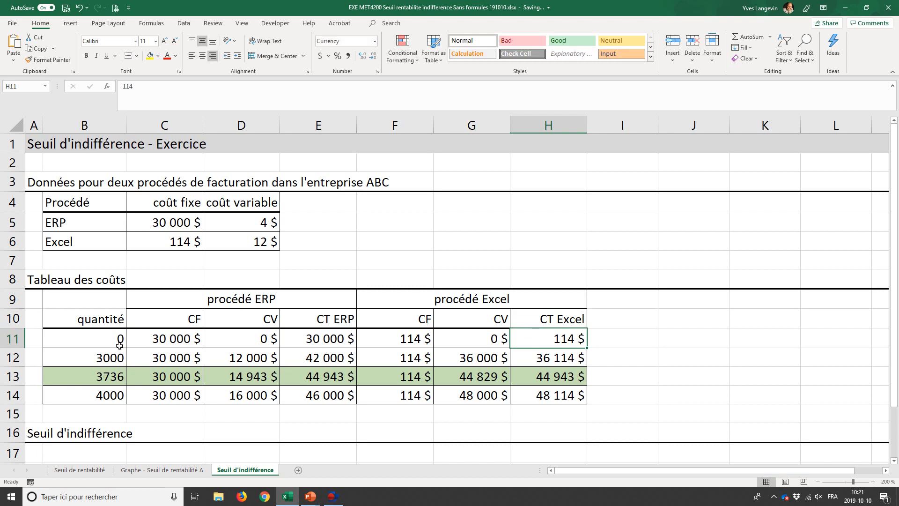
Insert a scatter chart with straight lines and markers from the quantité, CT ERP and CT Excel columns, rows 10 to 14.
left_click_drag(109, 320, 110, 391)
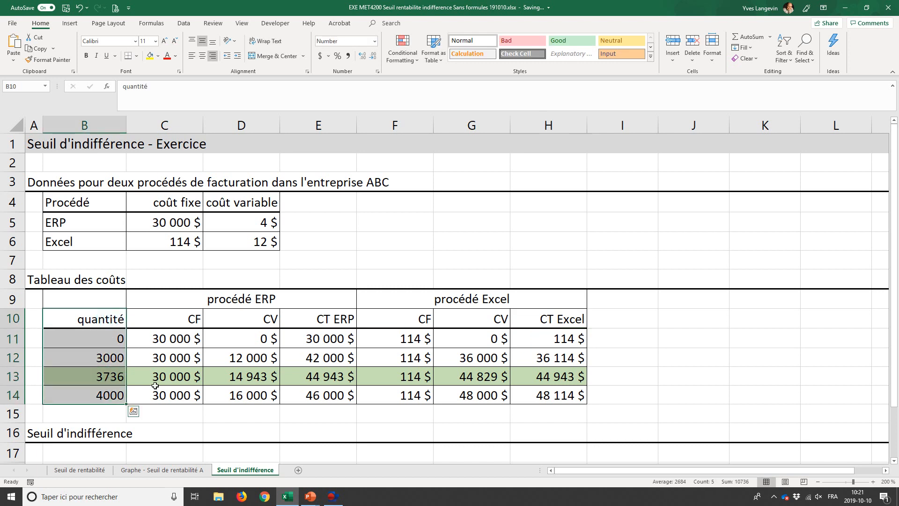
left_click_drag(303, 319, 307, 387)
left_click_drag(521, 321, 525, 389)
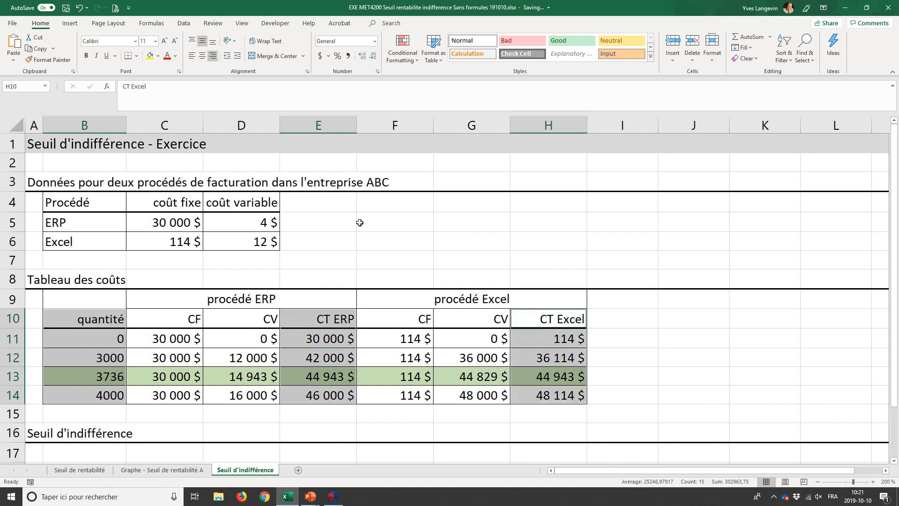
left_click(60, 23)
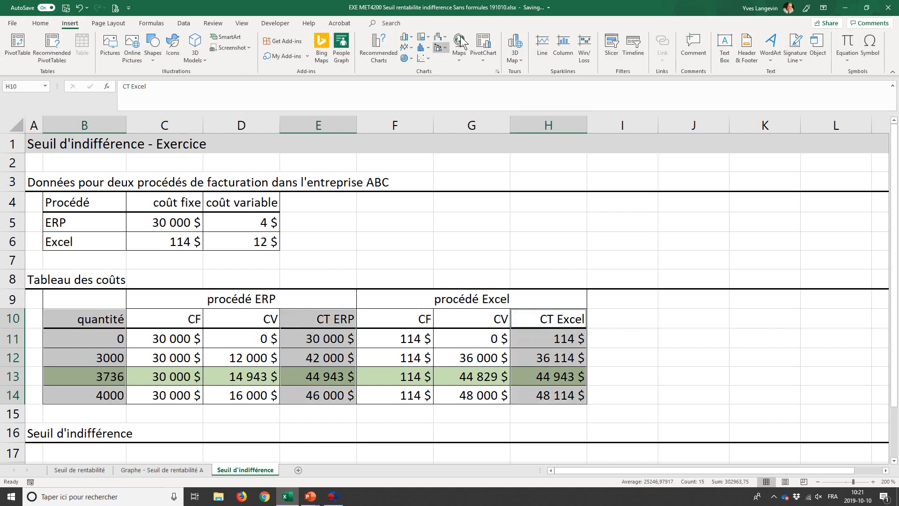
left_click(428, 58)
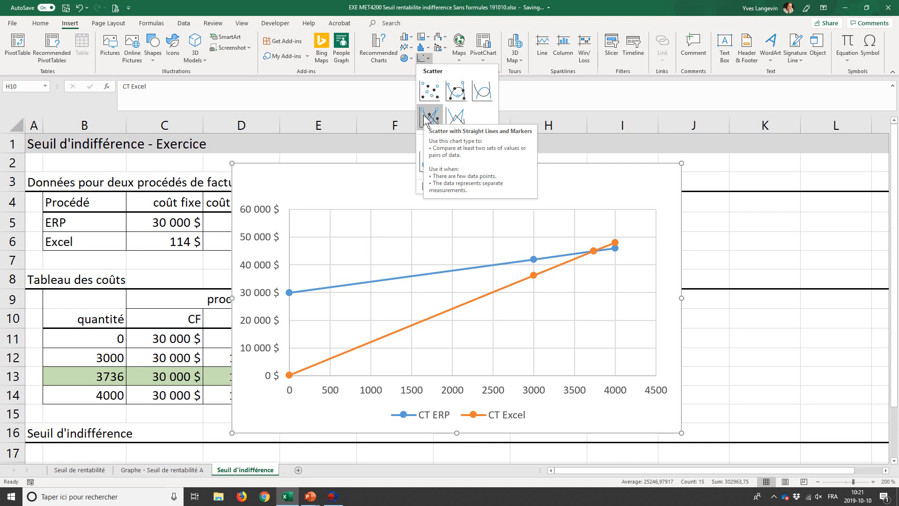
left_click(424, 117)
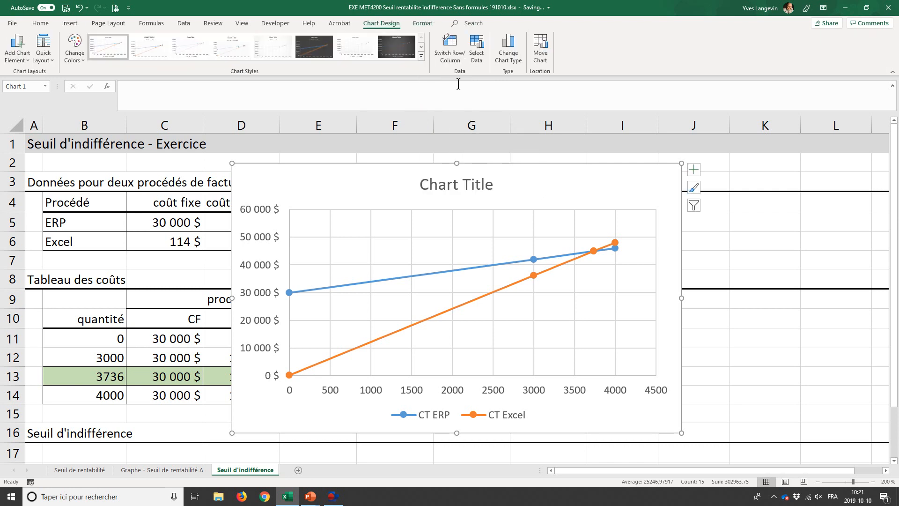
Move the chart to a new sheet named "Graphe - Seuil d'indifférence" and place that sheet directly after "Seuil d'indifférence".
left_click(537, 47)
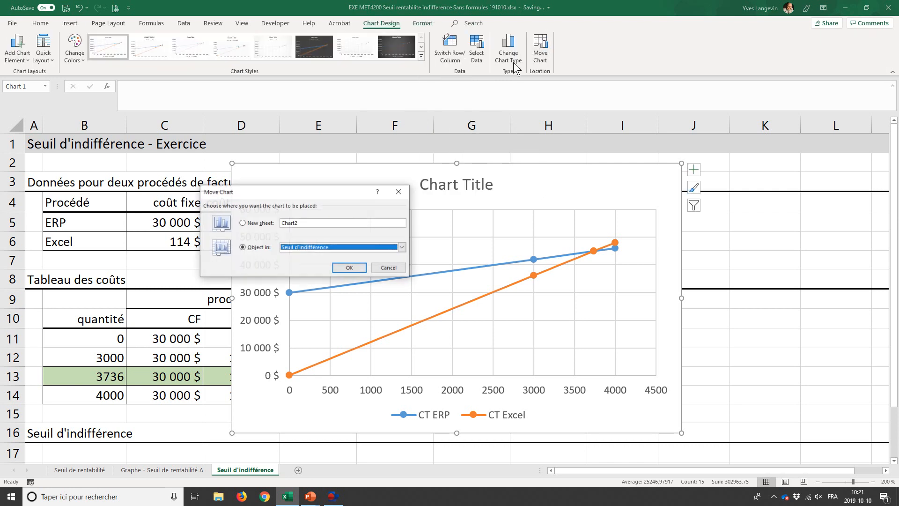
left_click(258, 222)
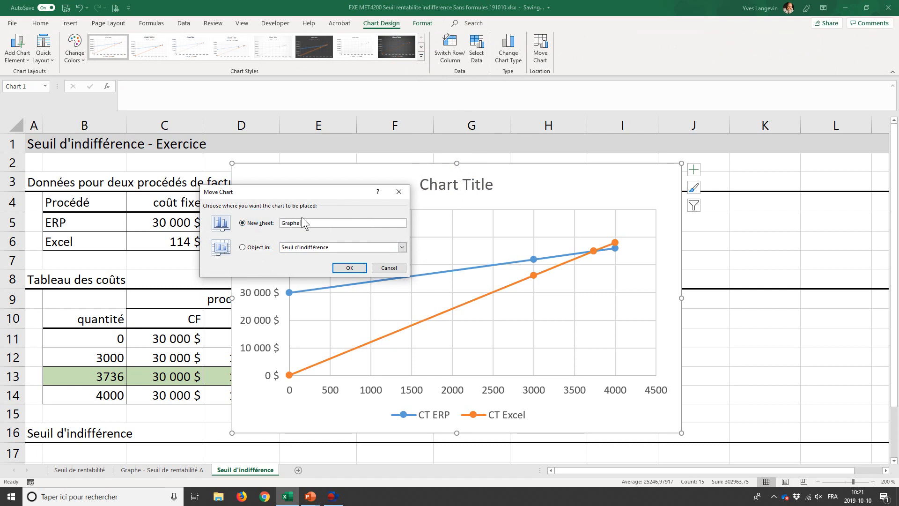
type("Graphe - seuil")
key("BackSpace")
key("BackSpace")
key("BackSpace")
key("BackSpace")
key("BackSpace")
type("Seuil d'inf")
key("BackSpace")
type("différence")
key("Return")
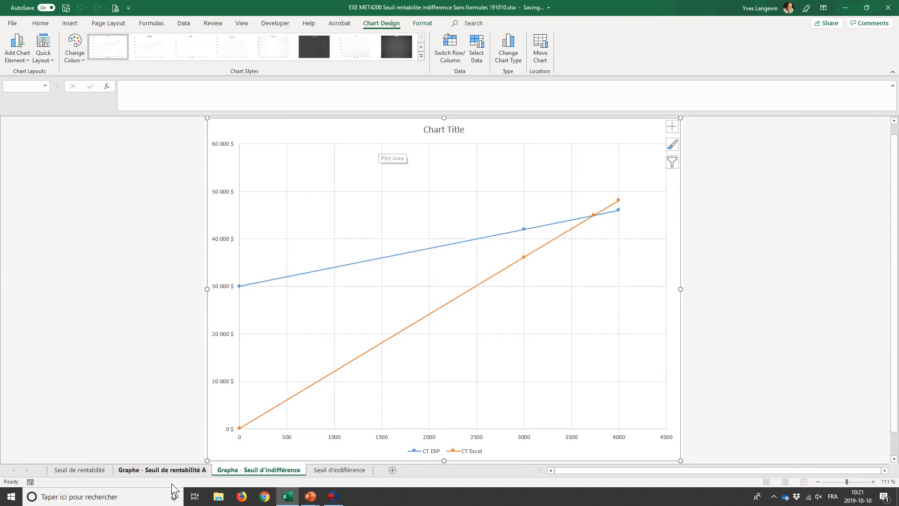
left_click_drag(228, 468, 374, 466)
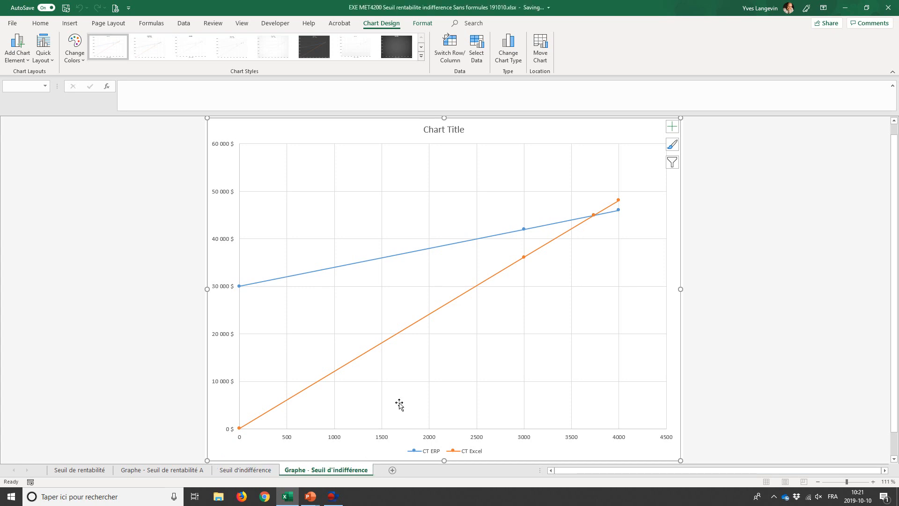
Set the maximum bound of the chart's vertical axis to 50000.
left_click(226, 193)
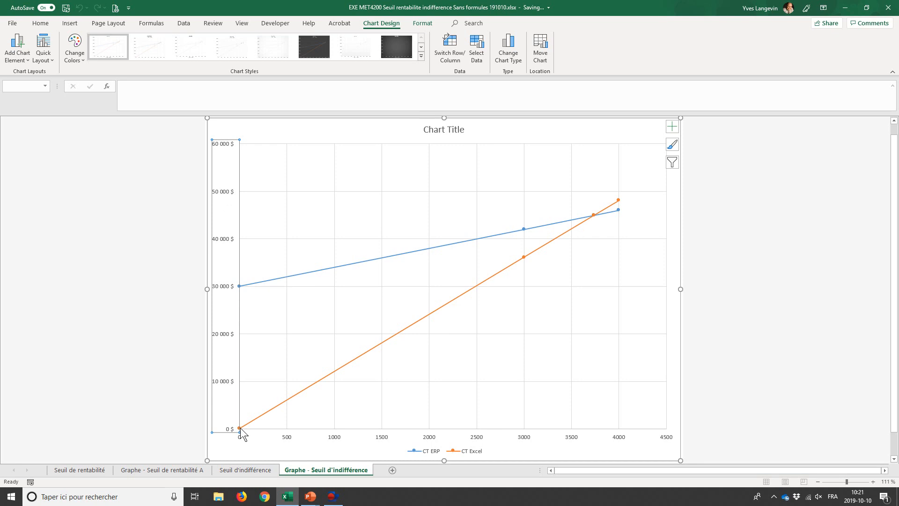
right_click(220, 193)
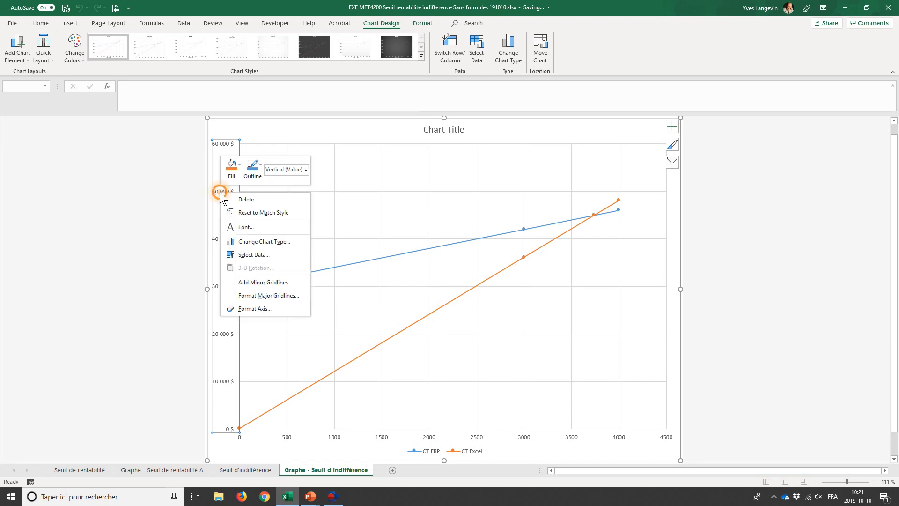
left_click(245, 309)
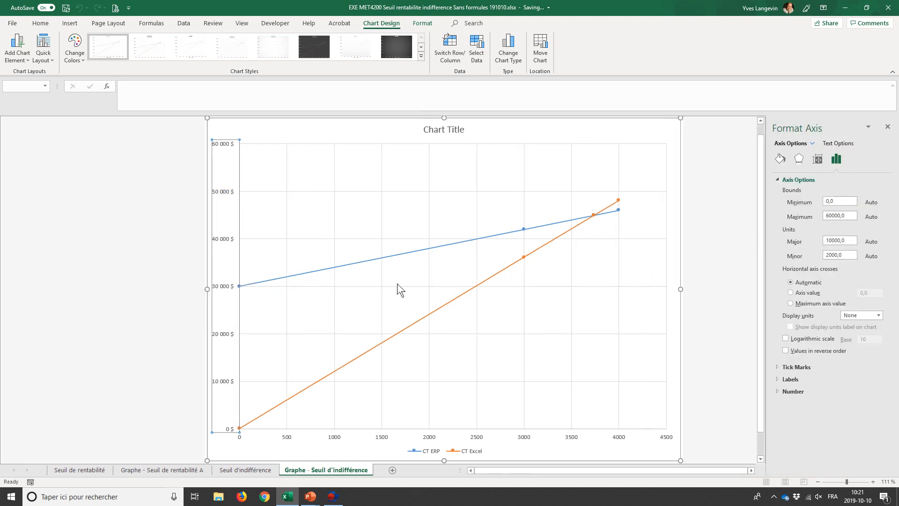
double_click(850, 215)
key("BackSpace")
type("50")
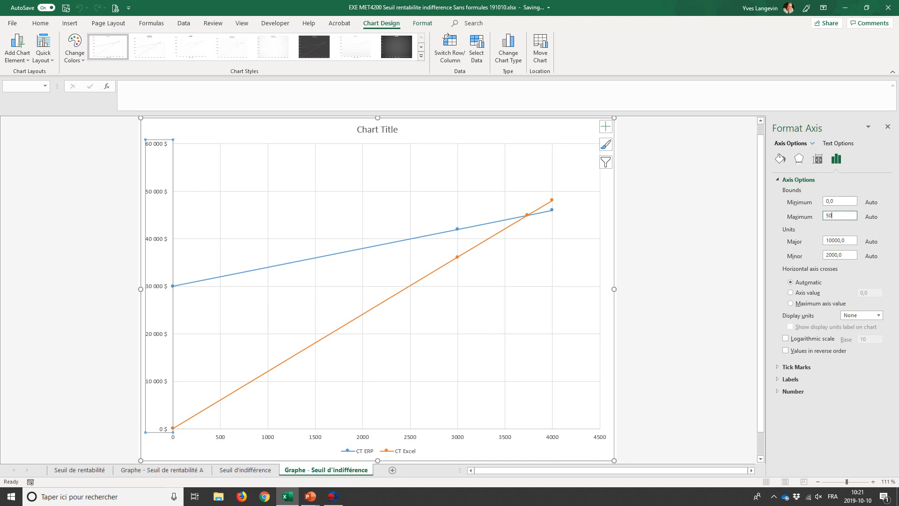
type("000")
key("Return")
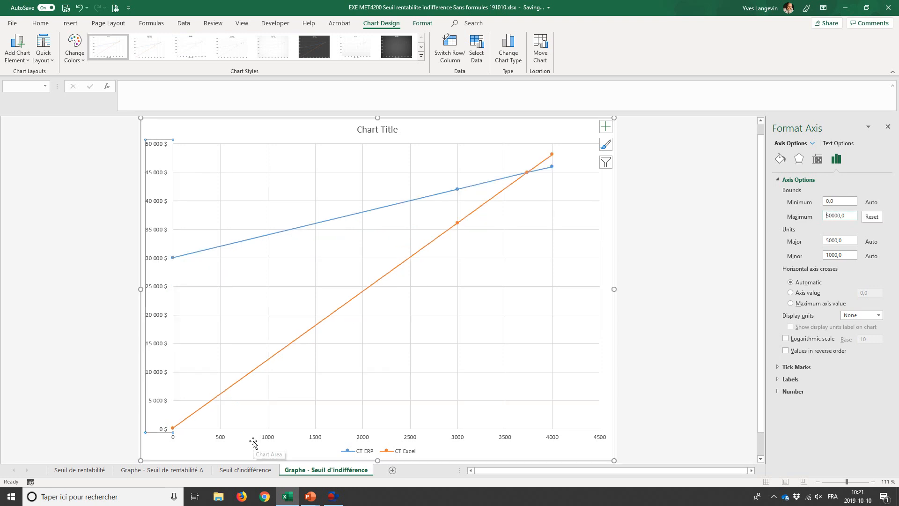
Set the maximum bound of the chart's horizontal axis to 4000.
right_click(506, 439)
left_click(529, 431)
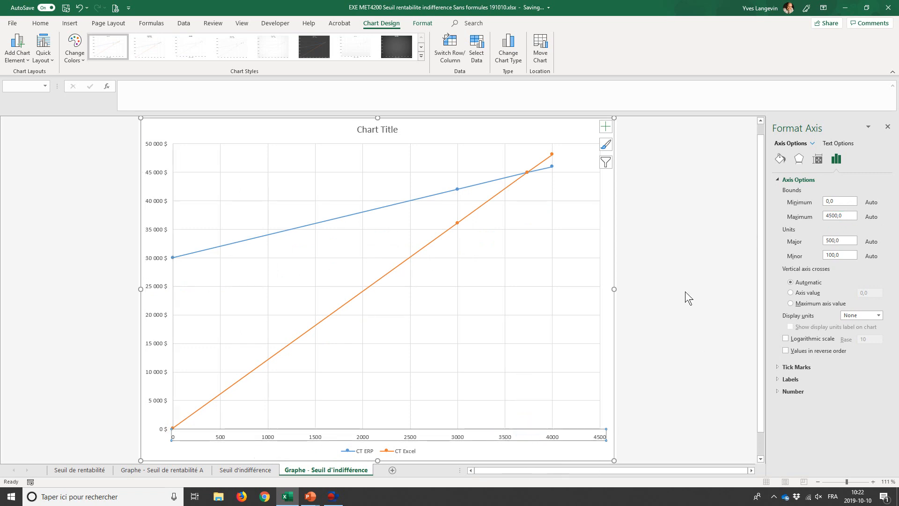
left_click_drag(854, 216, 818, 220)
type("4")
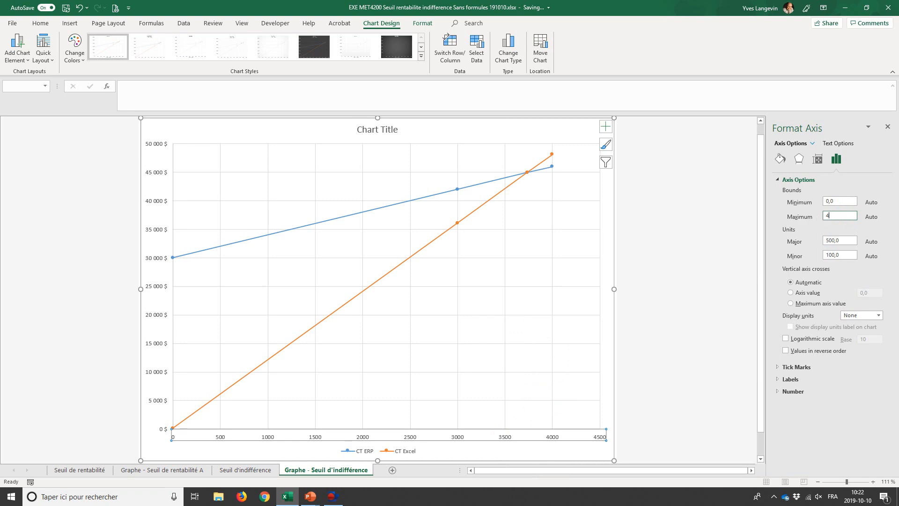
key("Return")
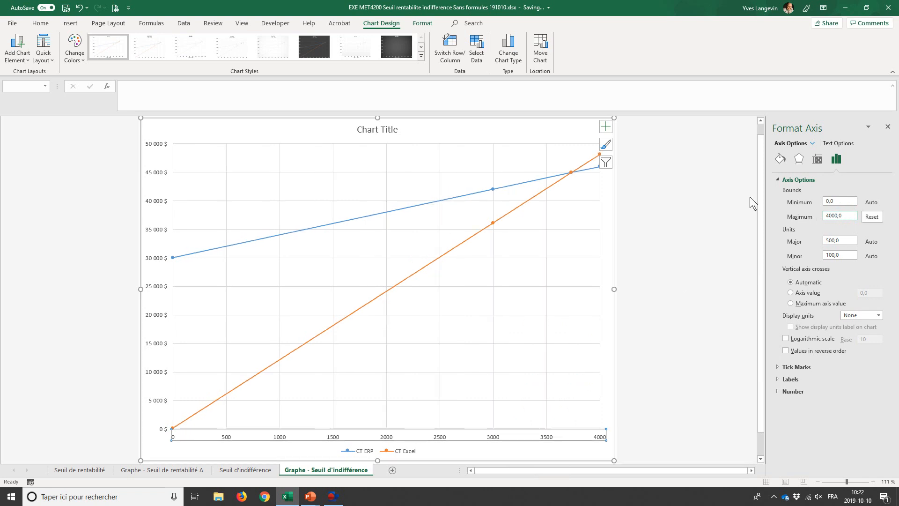
Widen the chart legend in both directions so that it spans the full width of the plot area.
left_click(406, 455)
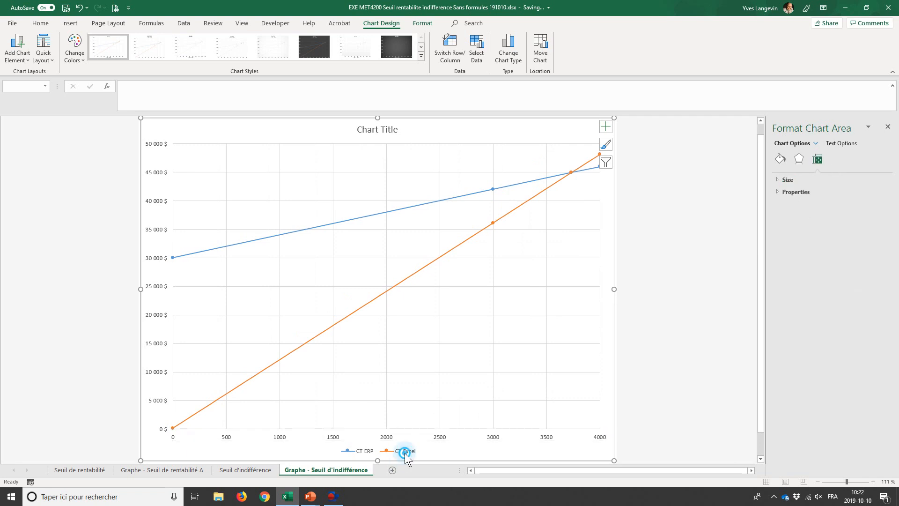
left_click(406, 456)
left_click_drag(420, 451, 598, 447)
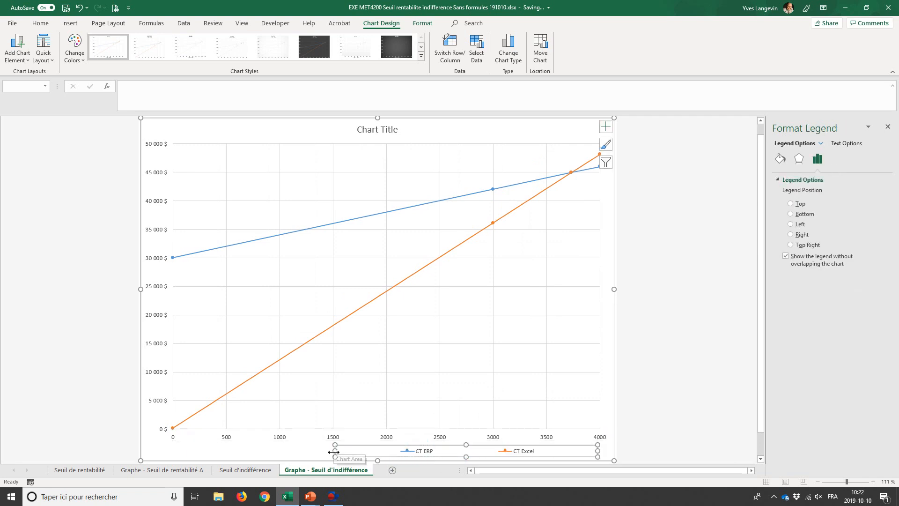
left_click_drag(334, 452, 172, 451)
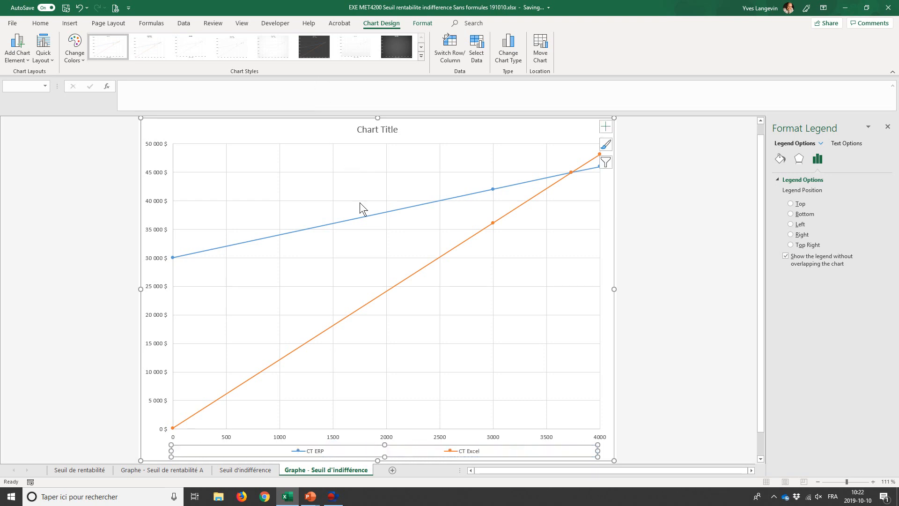
Enlarge the built-in round markers of the CT ERP series.
left_click(362, 217)
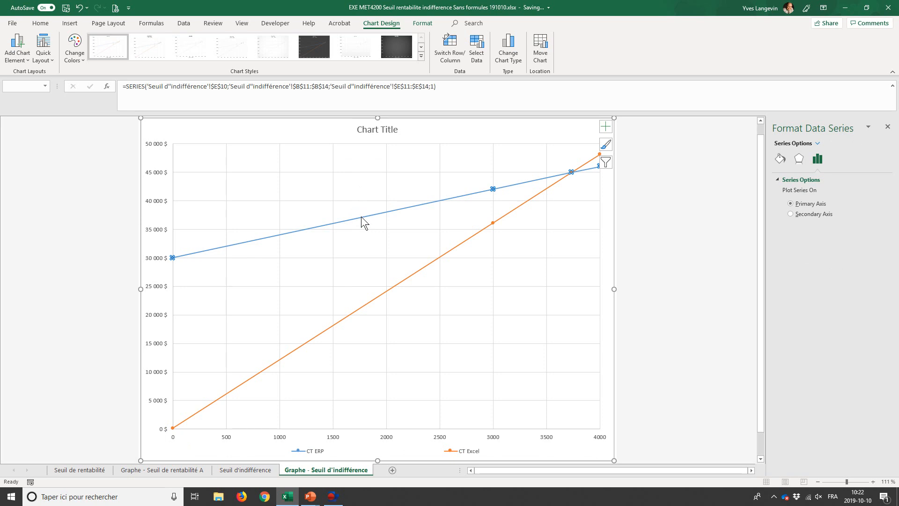
right_click(361, 217)
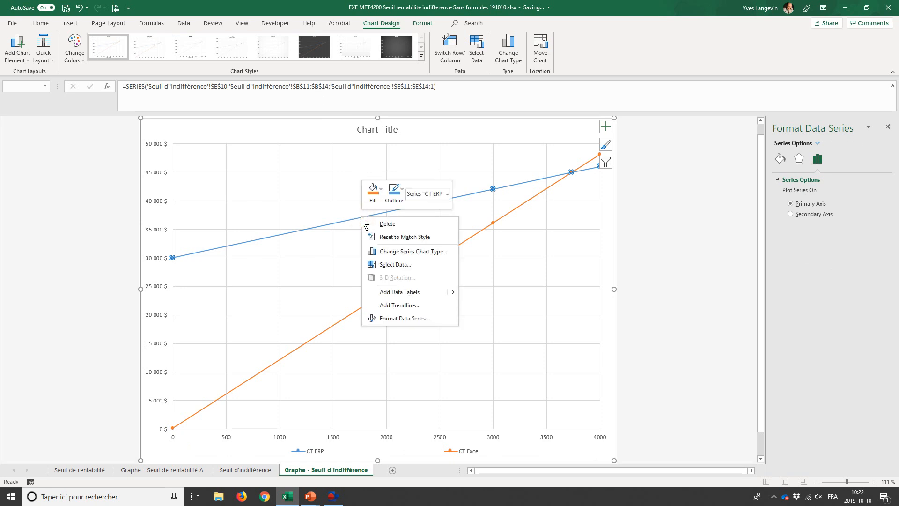
left_click(374, 318)
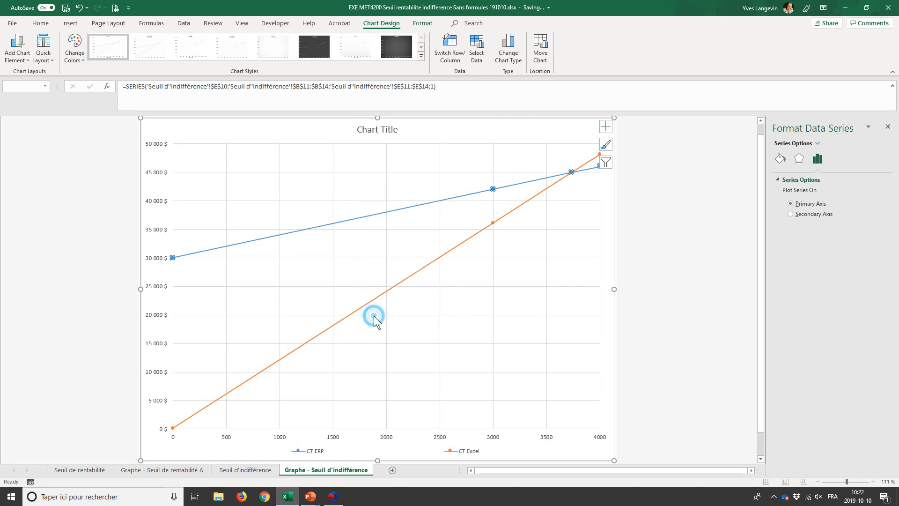
left_click(780, 159)
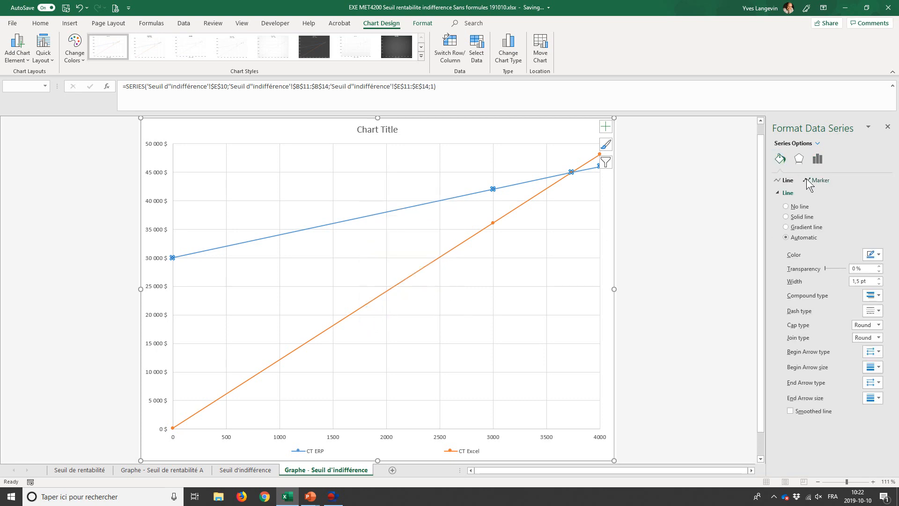
left_click(809, 180)
left_click(788, 192)
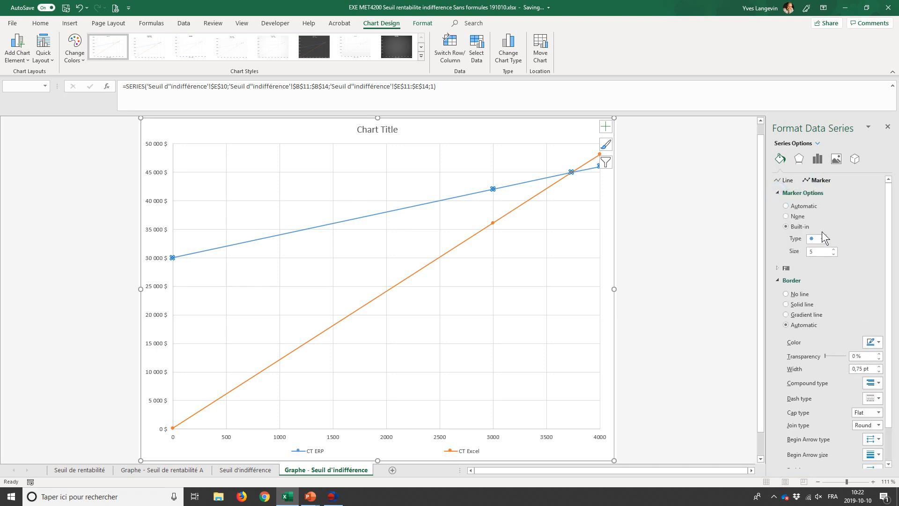
left_click(832, 249)
left_click(832, 249)
left_click(833, 249)
left_click(832, 249)
left_click(833, 248)
Set the line width of the CT ERP series to 2.5 pt.
left_click(785, 180)
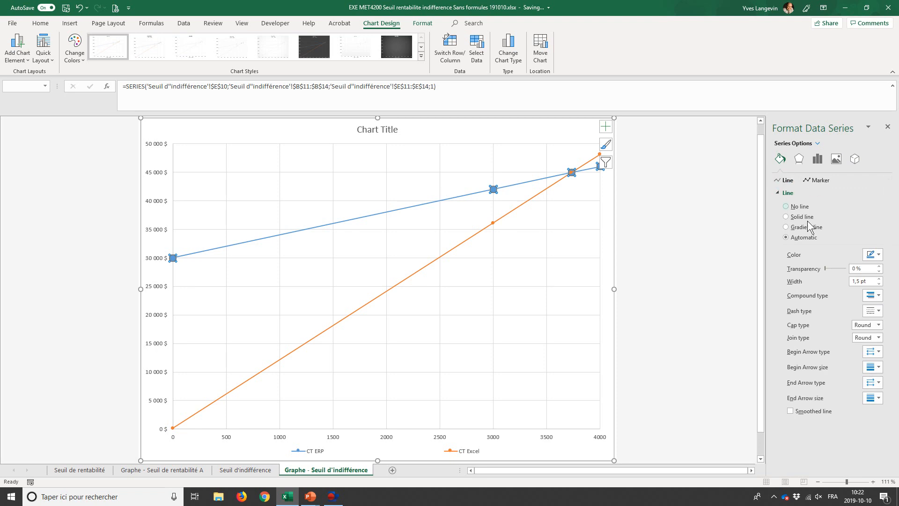
left_click(879, 279)
left_click(879, 279)
left_click(879, 279)
left_click(879, 279)
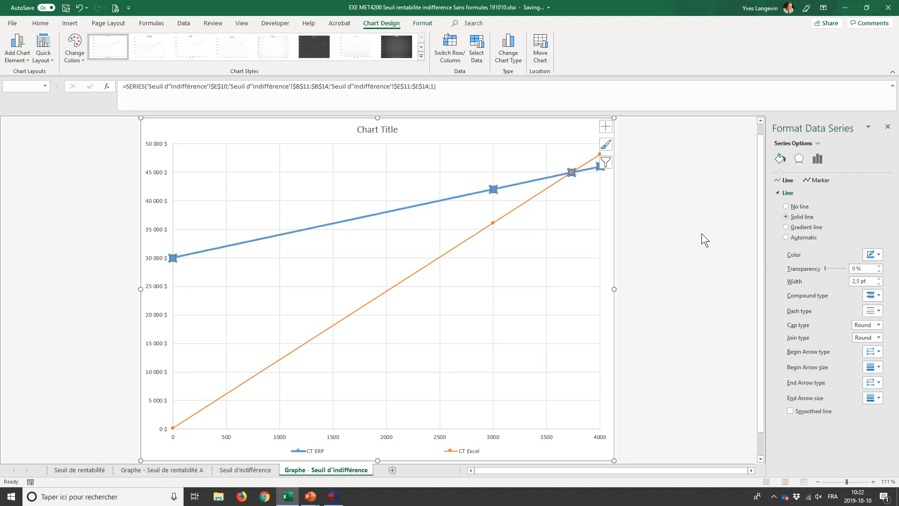
Change the CT Excel series markers to built-in triangles of size 9.
left_click(476, 239)
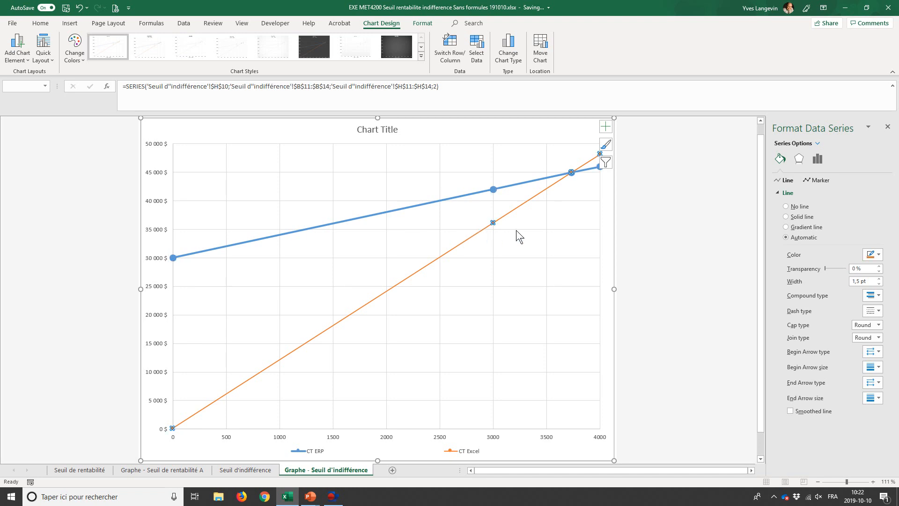
left_click(819, 182)
left_click(786, 193)
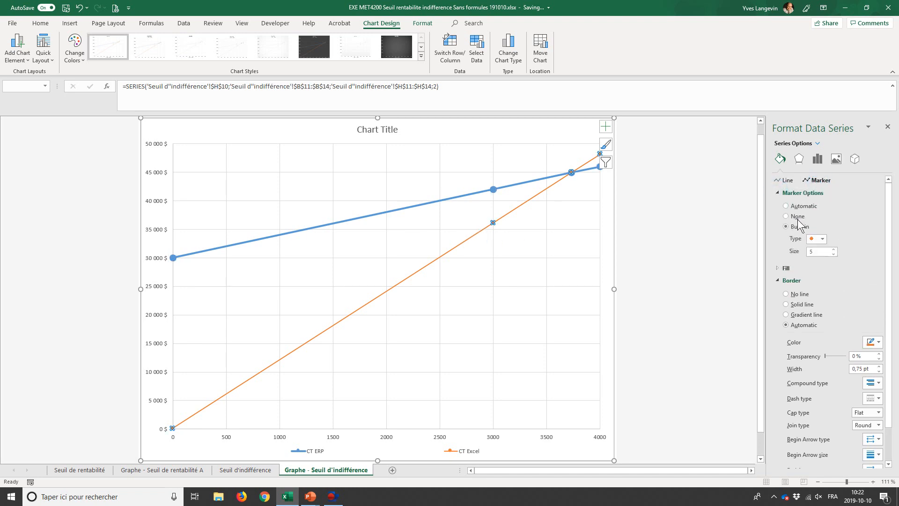
left_click(822, 239)
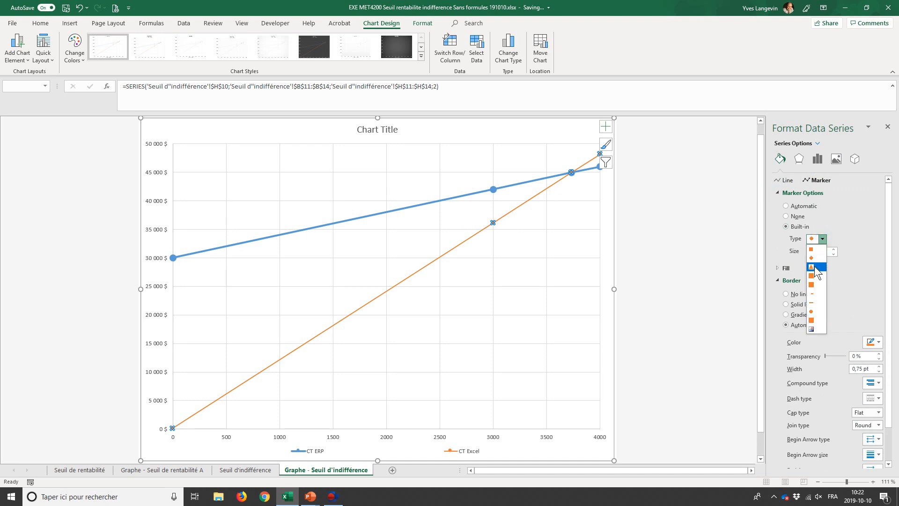
left_click(816, 267)
left_click(834, 249)
left_click(833, 249)
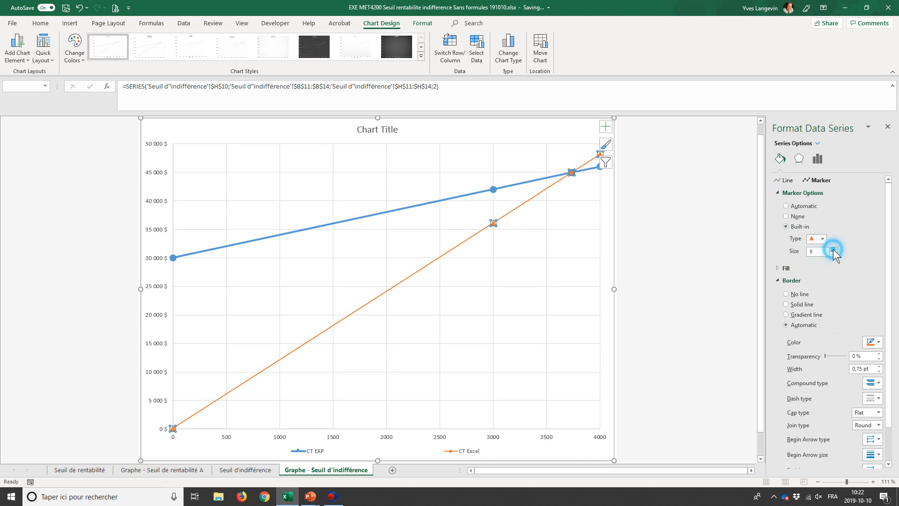
Format the CT Excel series line with a 2.5 pt width and a short-dashed pattern, and close the formatting options.
left_click(787, 181)
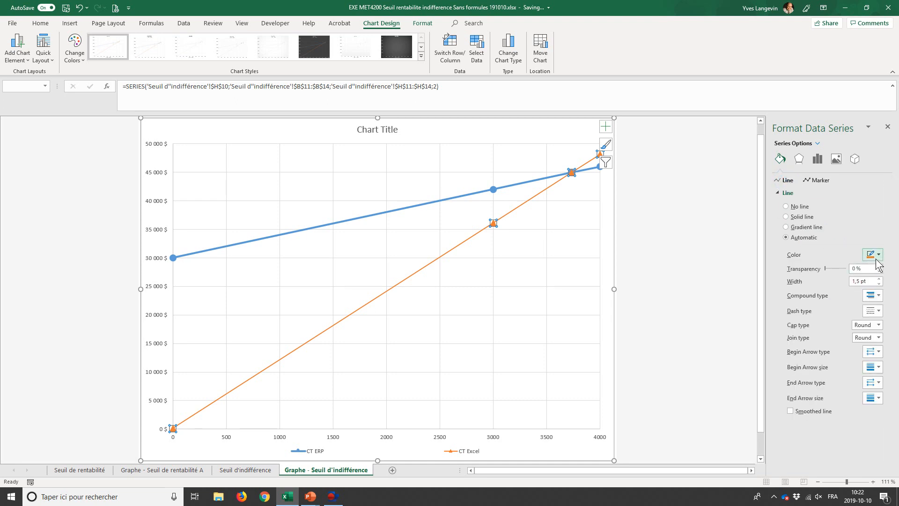
left_click(879, 279)
left_click(880, 279)
left_click(880, 279)
left_click(880, 279)
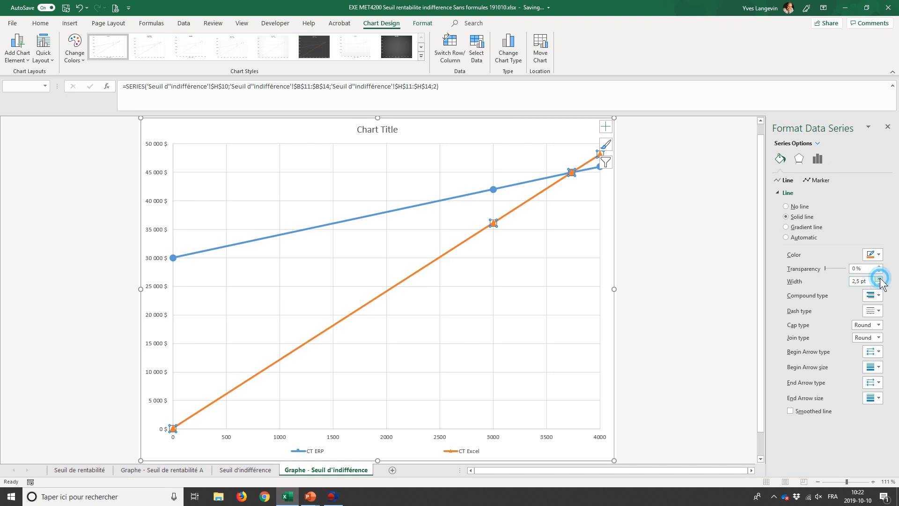
left_click(874, 311)
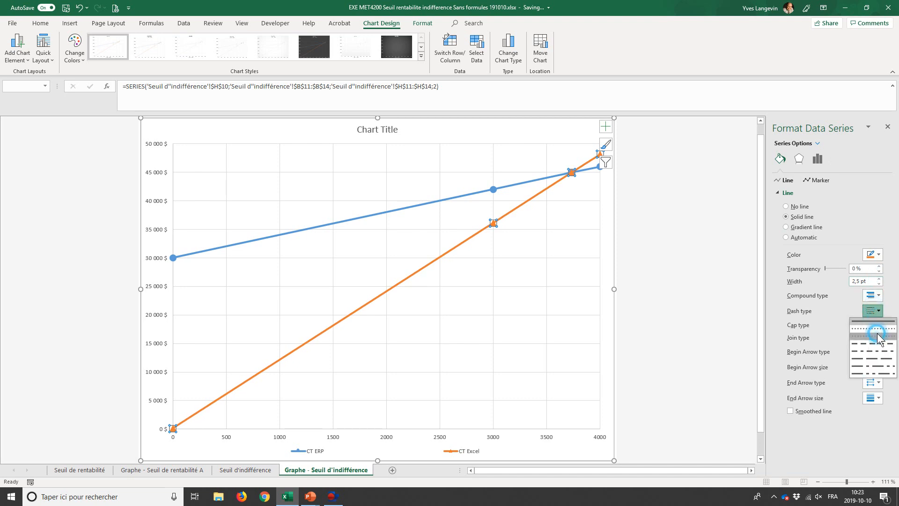
left_click(879, 336)
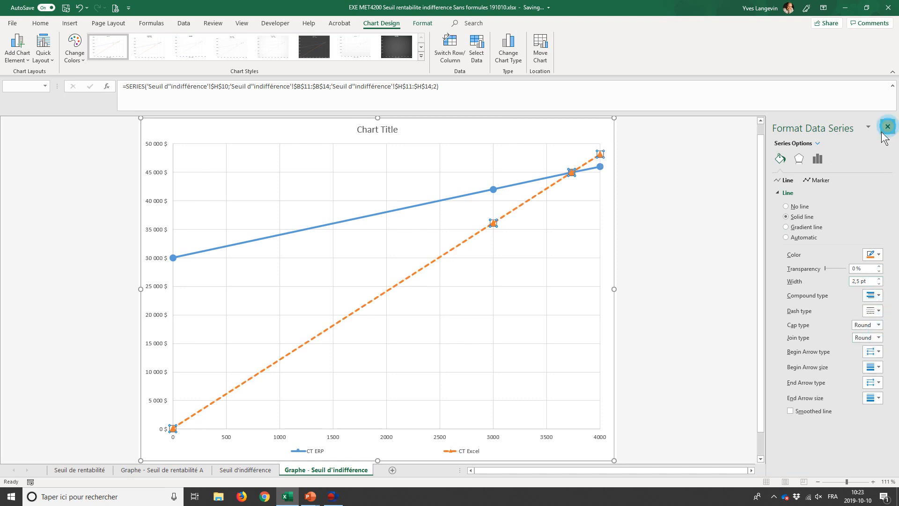
left_click(887, 127)
left_click(755, 215)
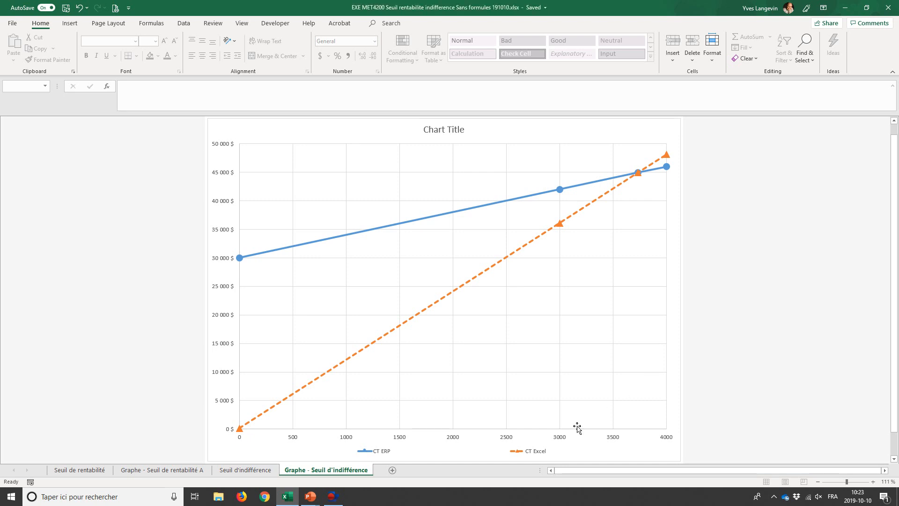
Set the chart legend's font size to 12.
left_click(534, 451)
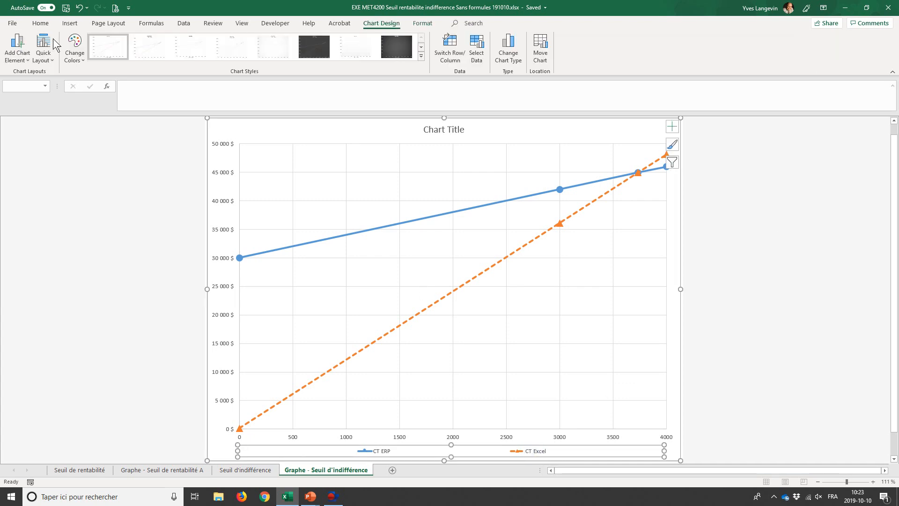
left_click(41, 23)
left_click(155, 41)
left_click(152, 111)
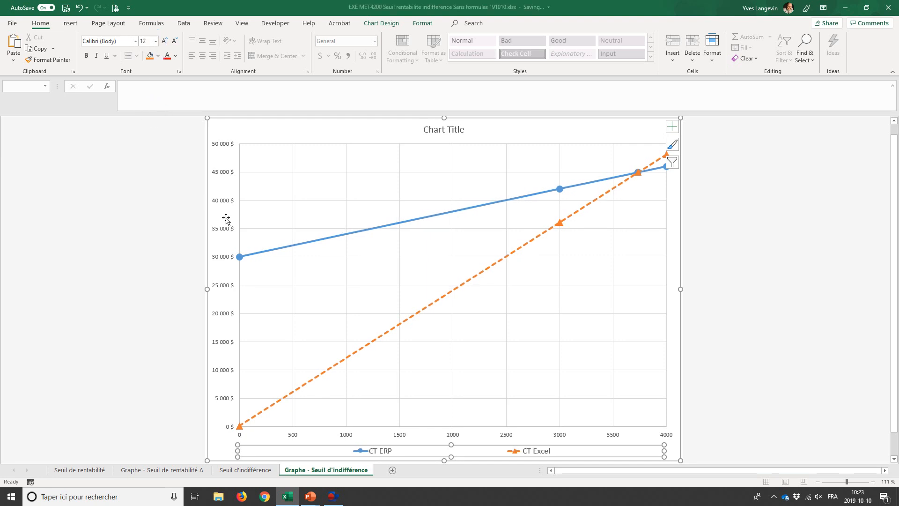
Set the font size of the vertical and horizontal axis labels to 11.
left_click(225, 201)
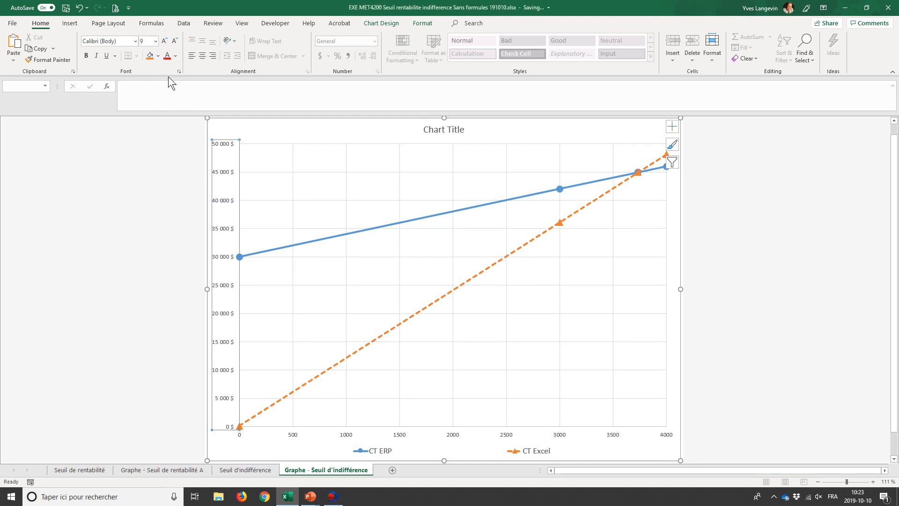
left_click(155, 41)
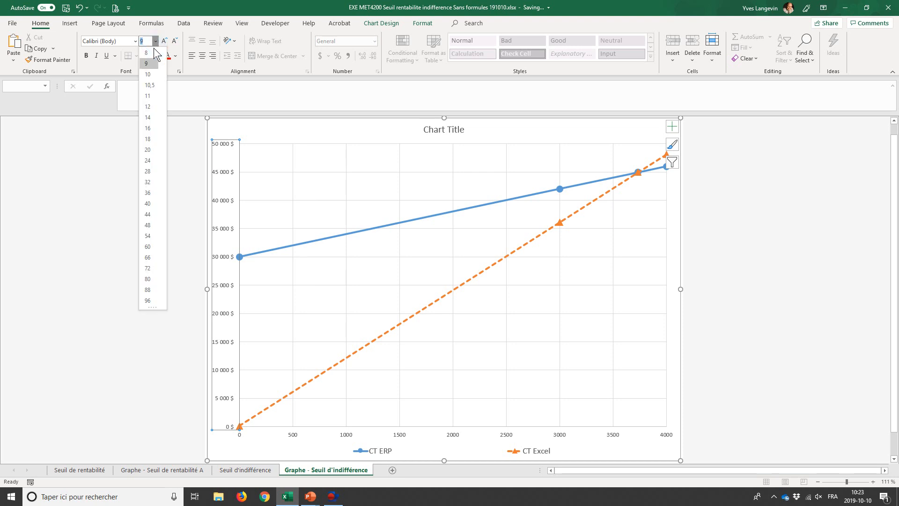
left_click(152, 103)
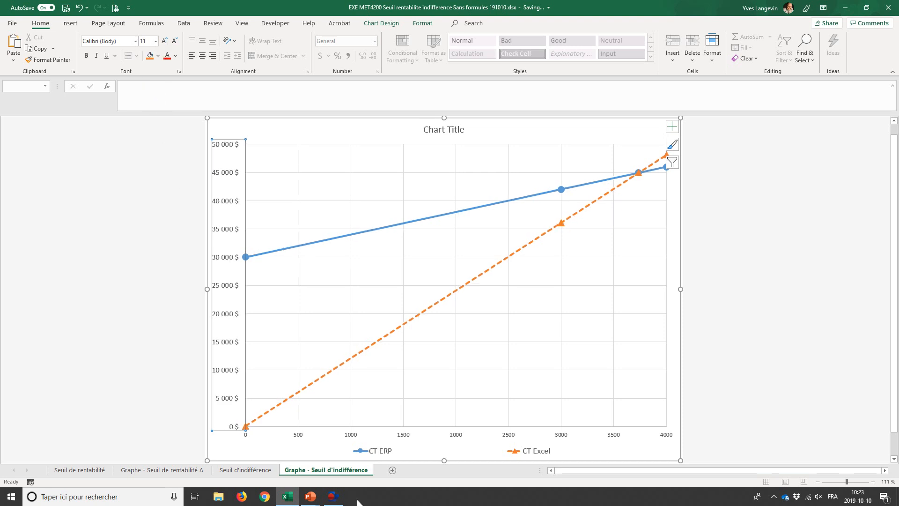
left_click(354, 436)
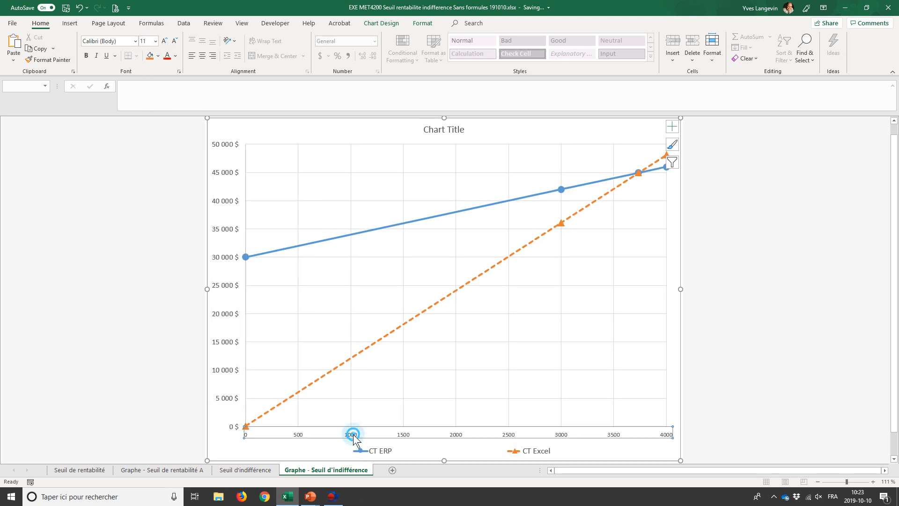
left_click(155, 41)
left_click(156, 96)
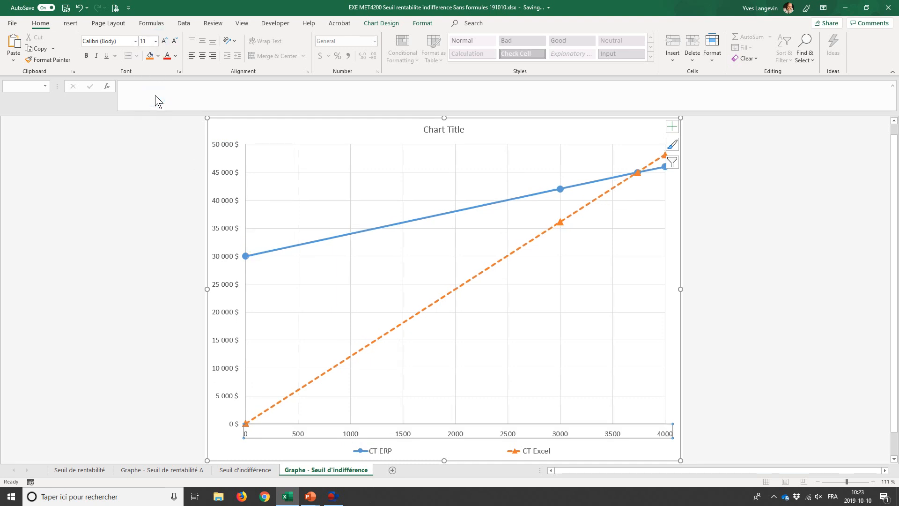
Replace the chart title with "Graphique du seuil d'indifférence - Procédés ERP et Excel".
left_click(428, 128)
double_click(428, 128)
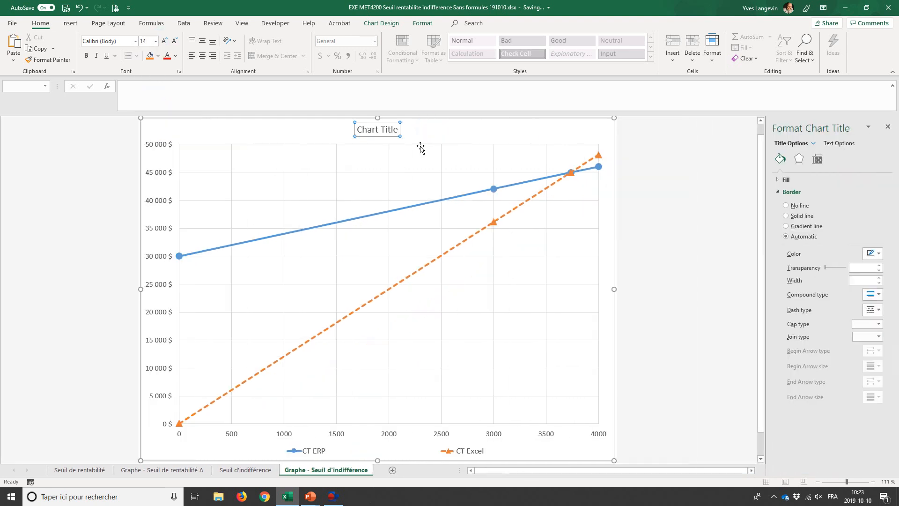
left_click(393, 130)
key("ctrl+a")
key("BackSpace")
type("Seuil")
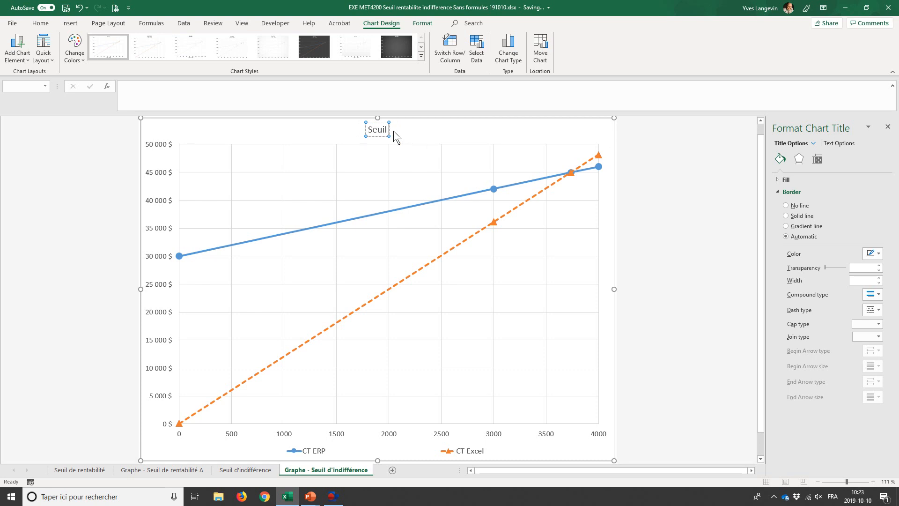
key("BackSpace")
key("BackSpace")
key("BackSpace")
key("BackSpace")
key("BackSpace")
type("Graphique du seuil d'indifférence - Procédés ERP et Excel")
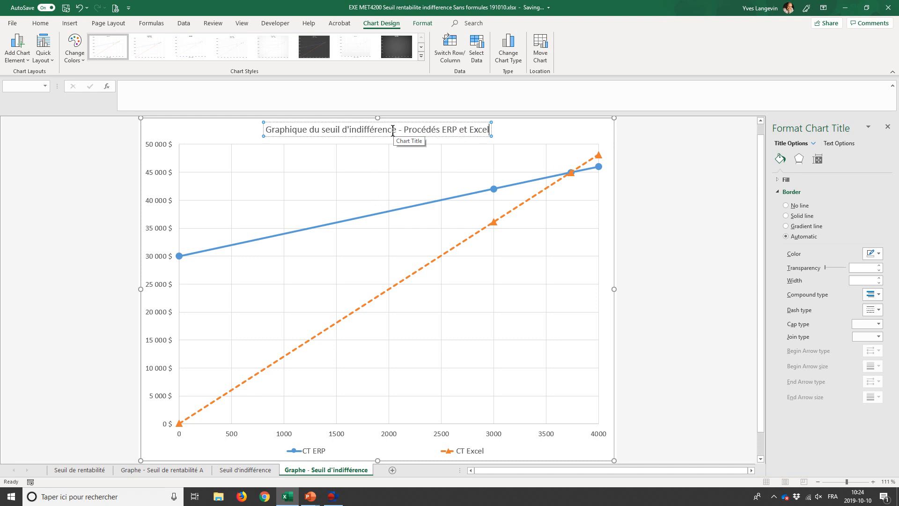
left_click(84, 264)
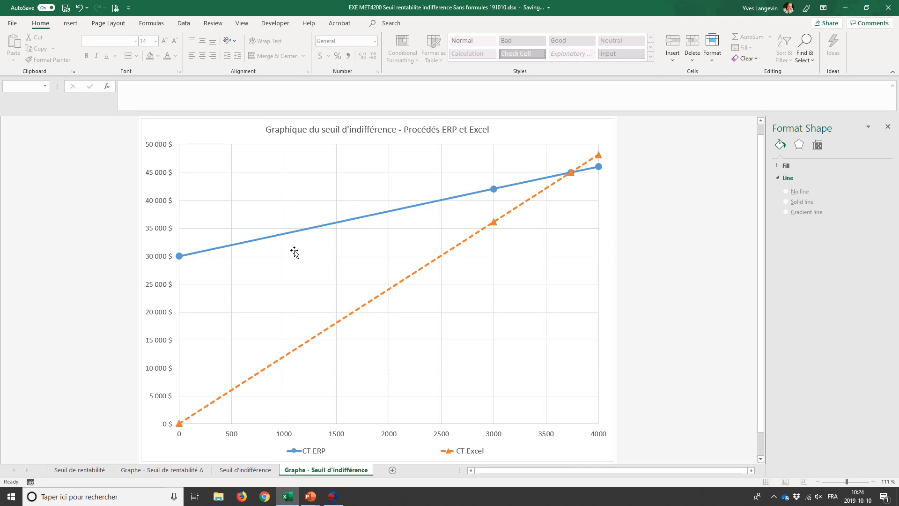
Switch to the PowerPoint slide show and go back to its title slide.
mouse_move(571, 171)
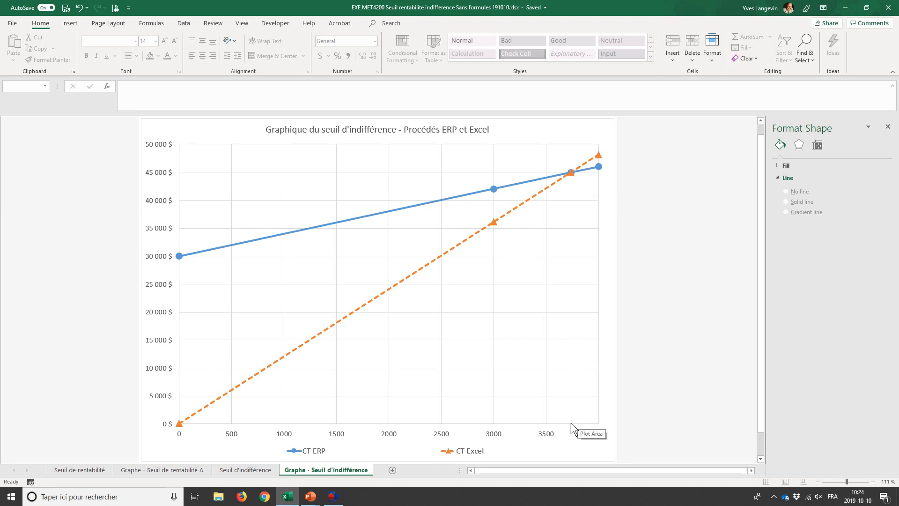
key("alt+Tab")
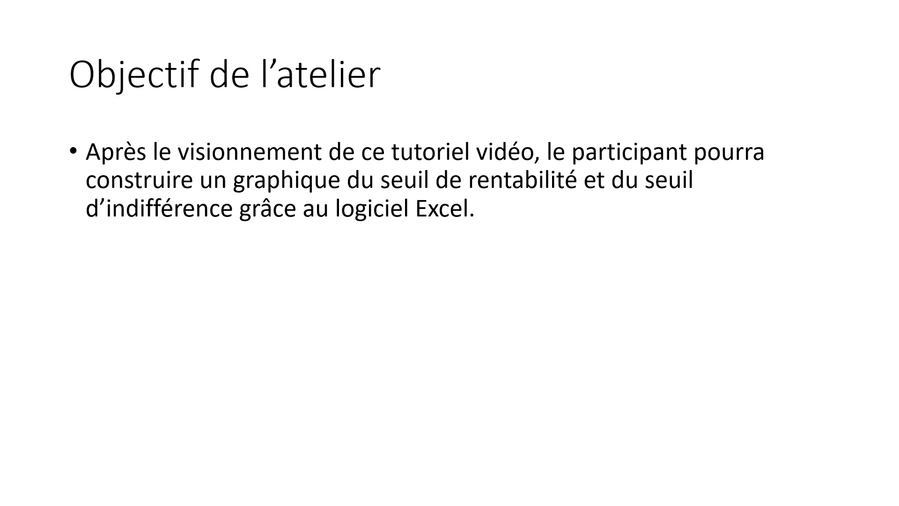
key("Left")
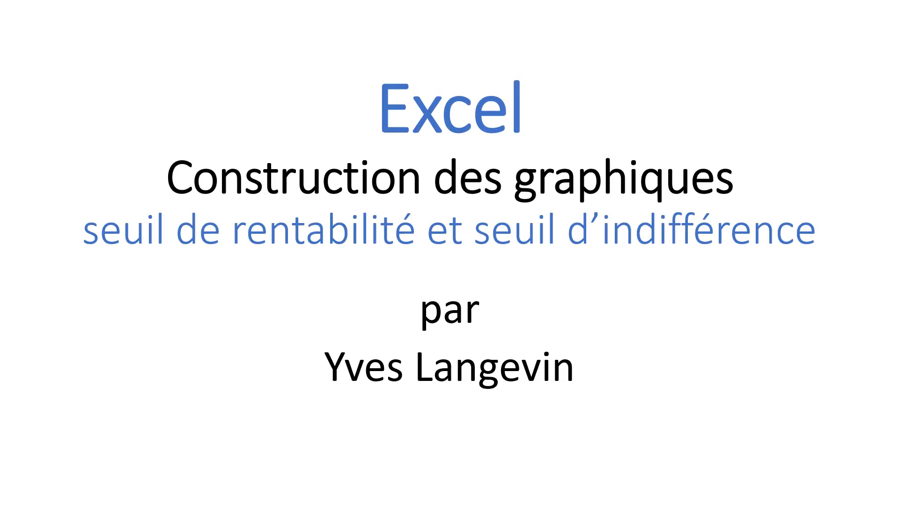